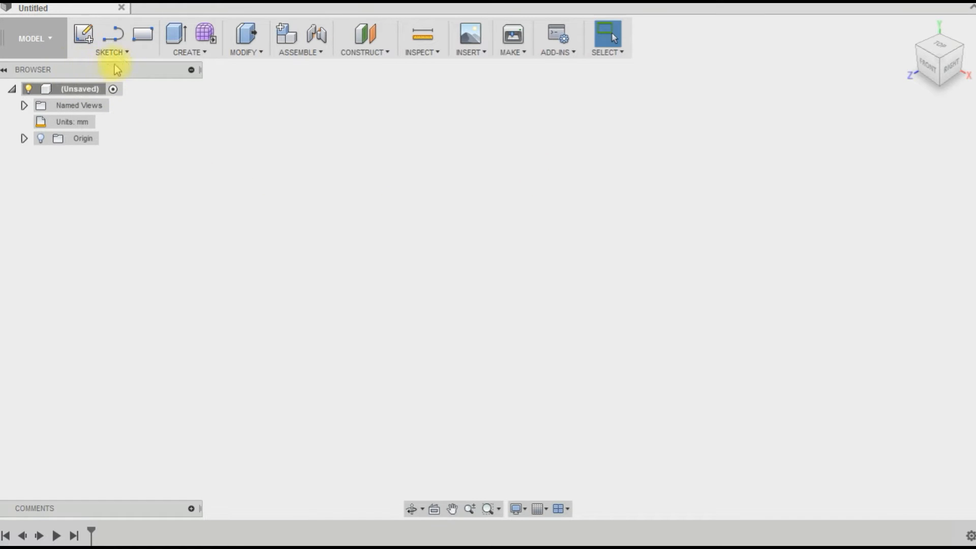
- Start a sketch on the ground plane, then leave it without drawing anything
{"action": "left_click", "coordinate": [84, 34]}
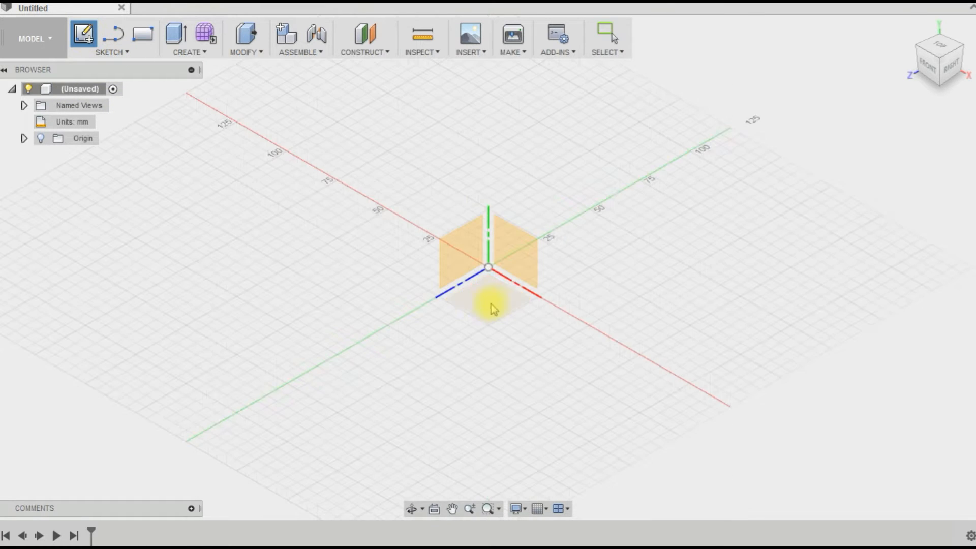
{"action": "left_click", "coordinate": [489, 309]}
{"action": "left_click", "coordinate": [146, 54]}
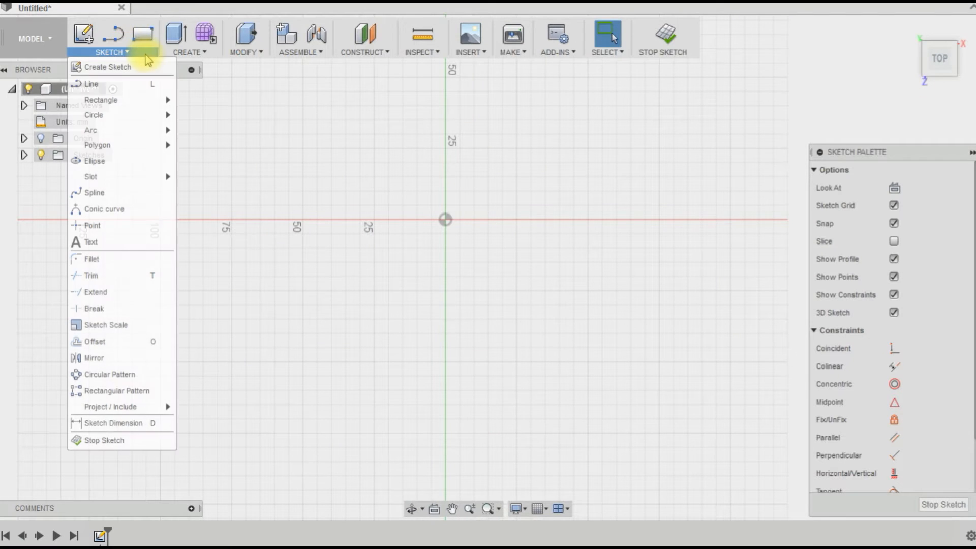
{"action": "mouse_move", "coordinate": [93, 115]}
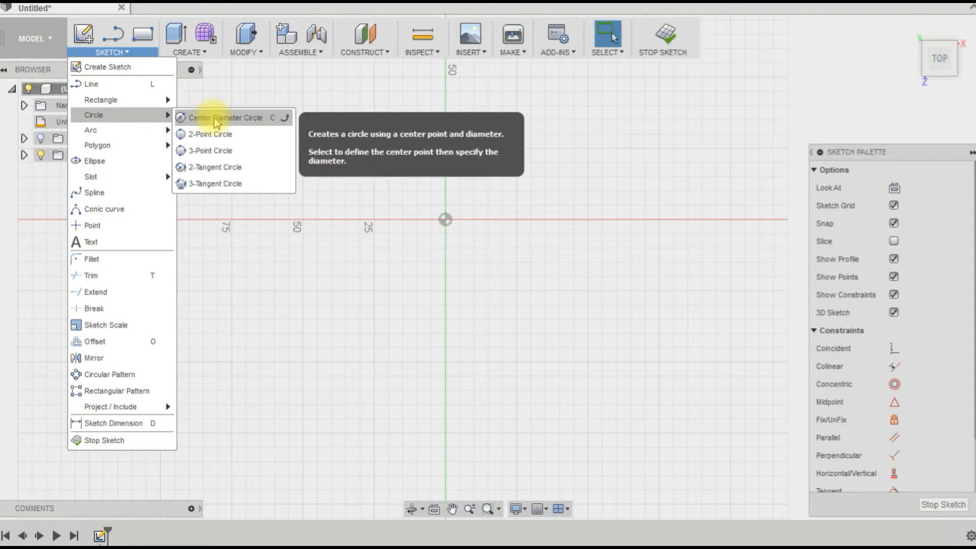
{"action": "left_click", "coordinate": [192, 53]}
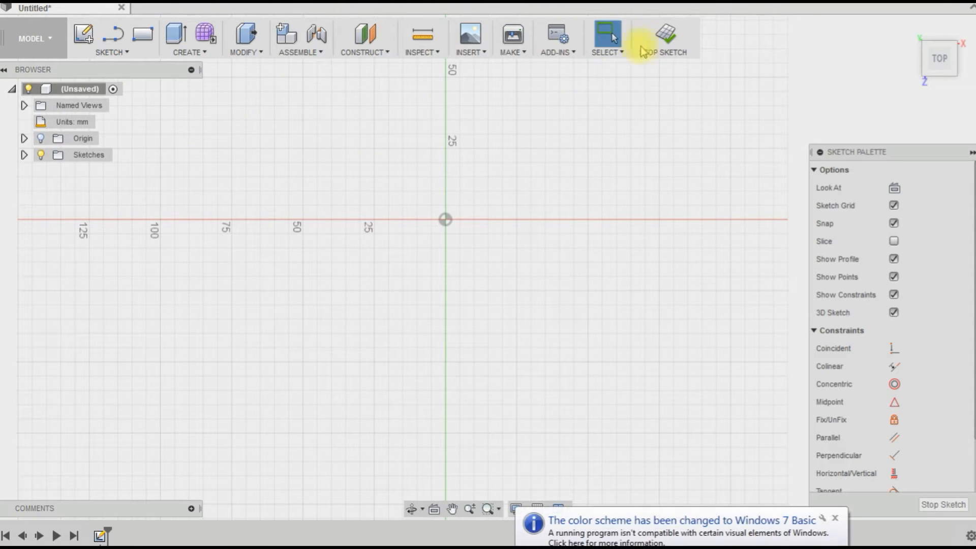
{"action": "left_click", "coordinate": [666, 35]}
- Create a 20 mm diameter cylinder primitive on the ground plane centred at the origin
{"action": "left_click", "coordinate": [194, 54]}
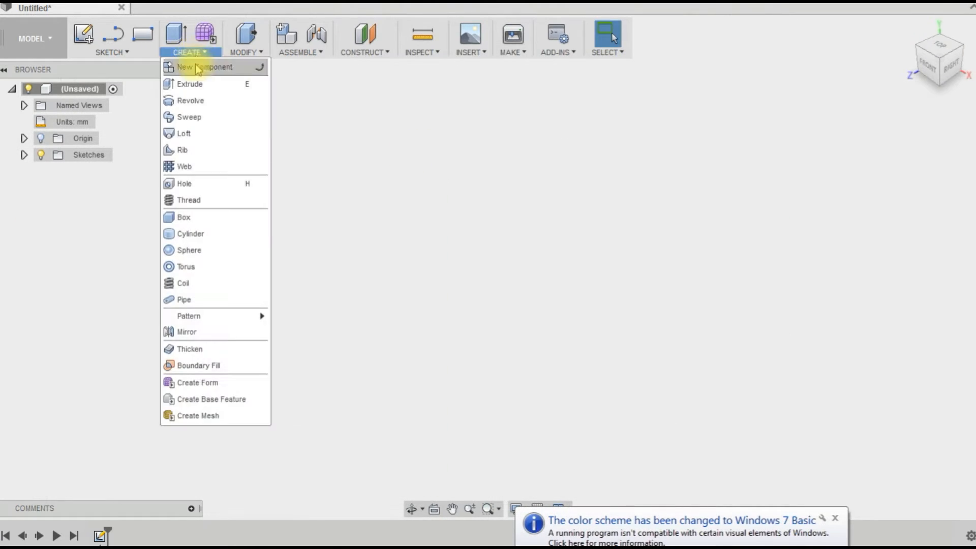
{"action": "left_click", "coordinate": [187, 233]}
{"action": "left_click", "coordinate": [492, 297]}
{"action": "left_click", "coordinate": [489, 269]}
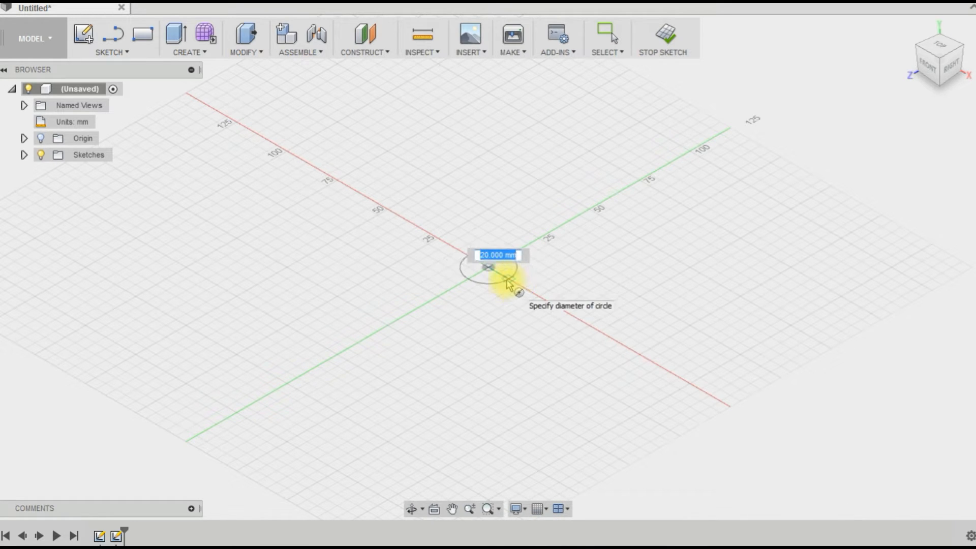
{"action": "left_click", "coordinate": [515, 290]}
{"action": "key", "text": "e"}
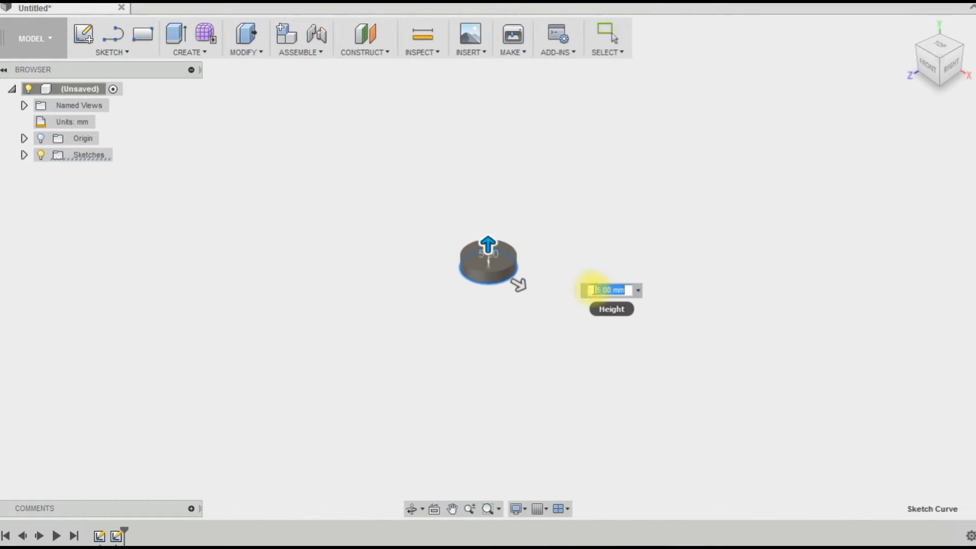
{"action": "key", "text": "Return"}
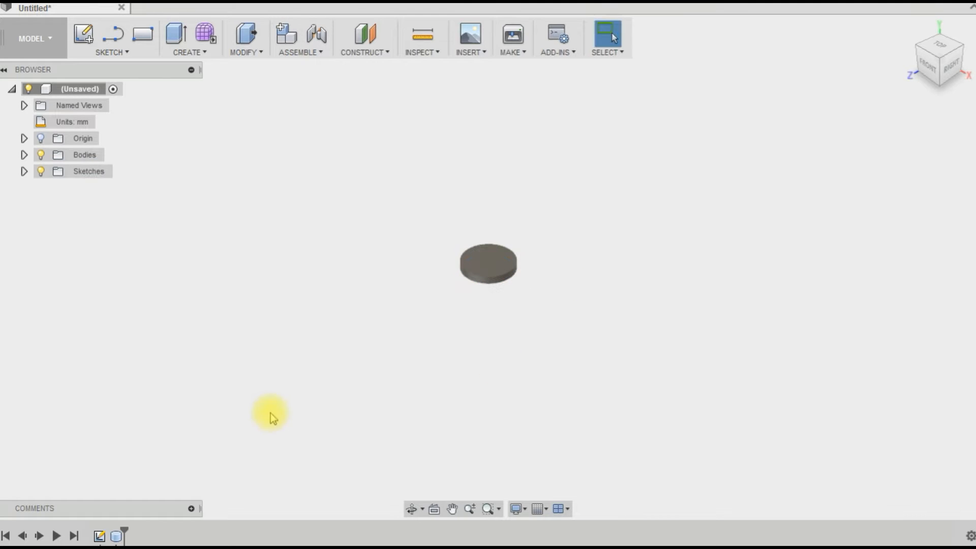
- Delete the leftover empty sketch from the timeline
{"action": "right_click", "coordinate": [100, 536]}
{"action": "left_click", "coordinate": [122, 436]}
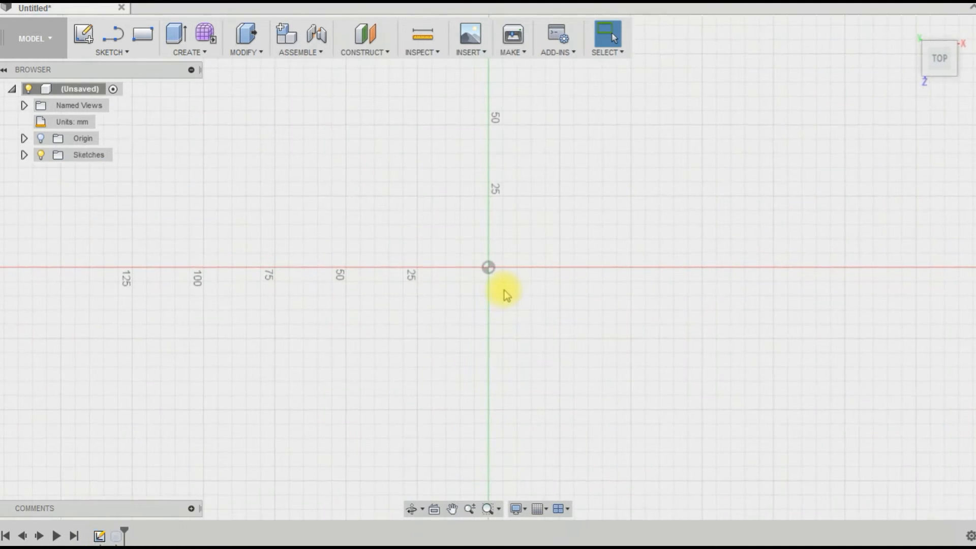
{"action": "left_click", "coordinate": [662, 34]}
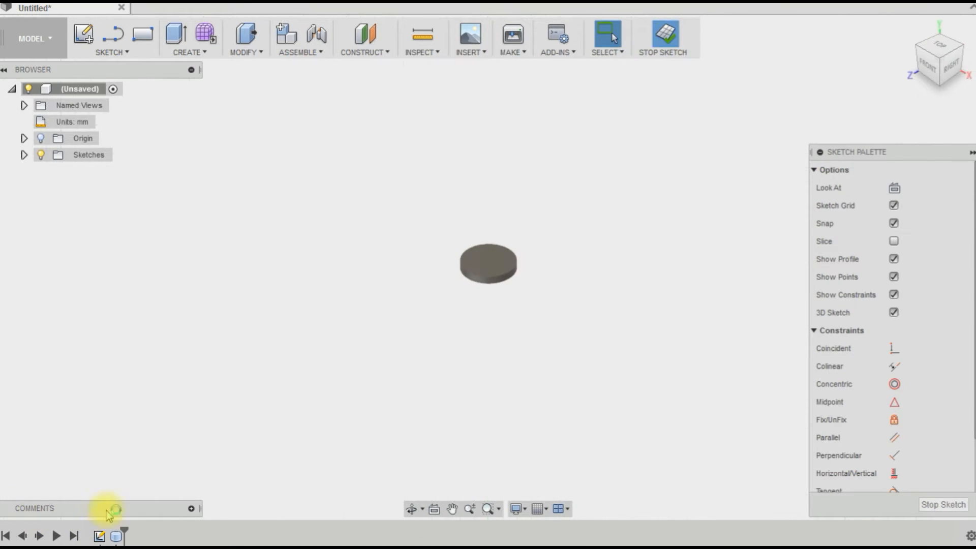
{"action": "right_click", "coordinate": [99, 536]}
{"action": "left_click", "coordinate": [127, 475]}
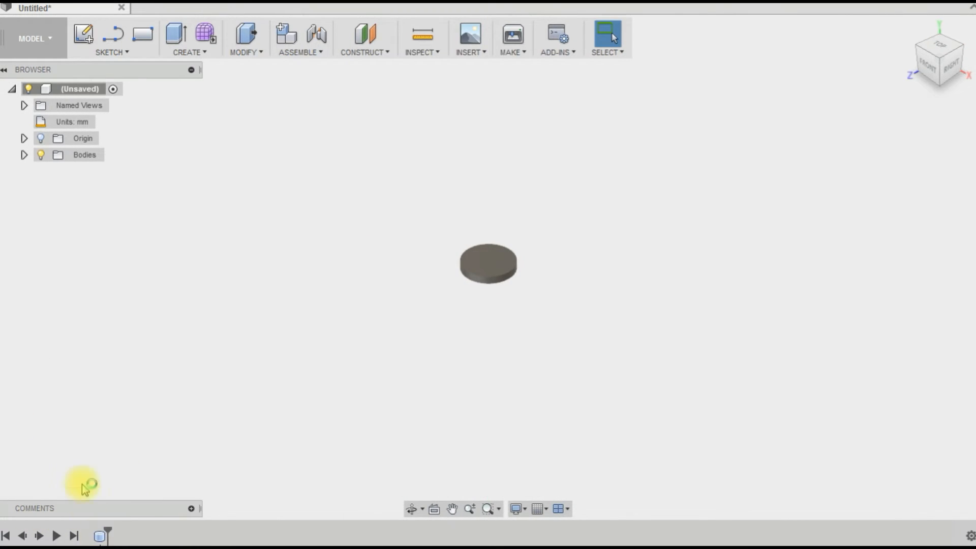
- Reopen the cylinder feature and change its diameter to 24 mm
{"action": "right_click", "coordinate": [99, 536]}
{"action": "left_click", "coordinate": [130, 449]}
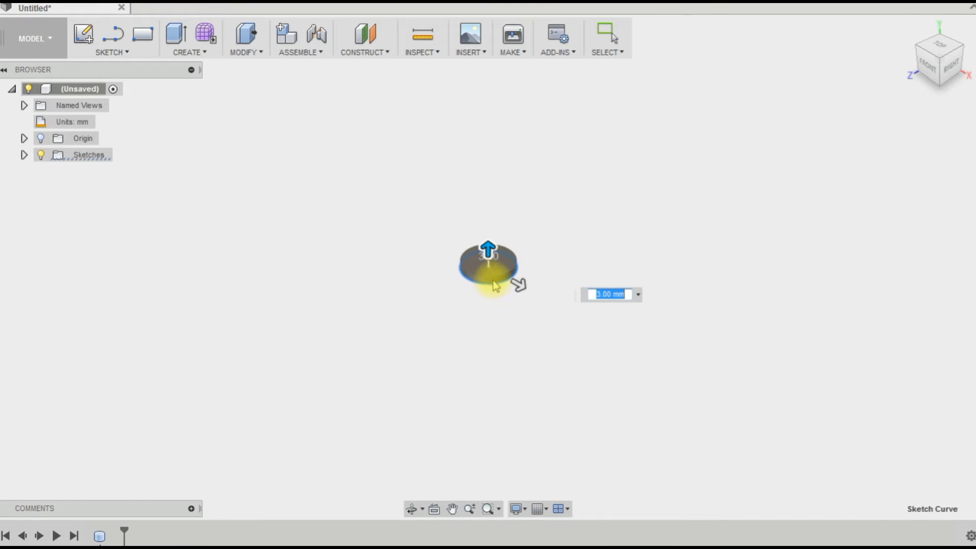
{"action": "type", "text": "d"}
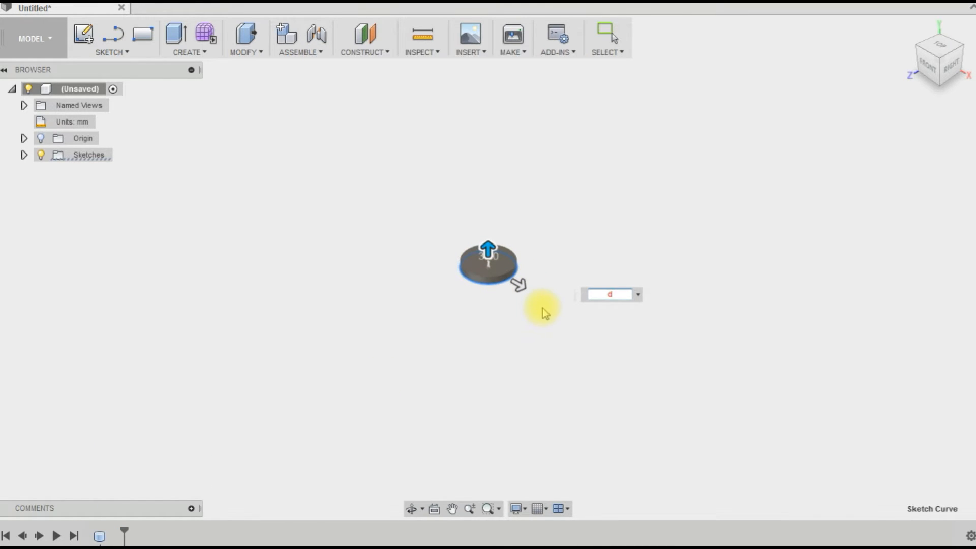
{"action": "key", "text": "Escape"}
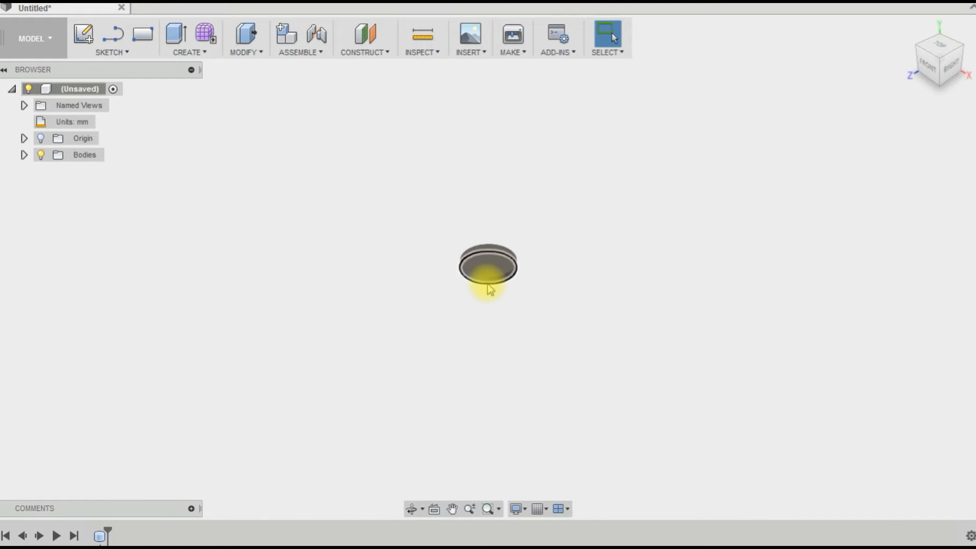
{"action": "left_click", "coordinate": [491, 283]}
{"action": "left_click", "coordinate": [268, 429]}
{"action": "right_click", "coordinate": [100, 535]}
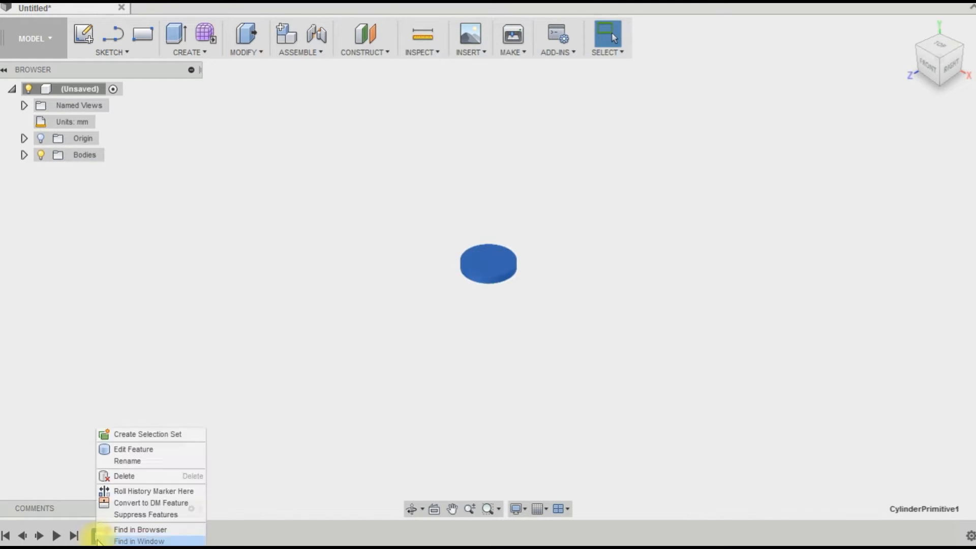
{"action": "left_click", "coordinate": [142, 450]}
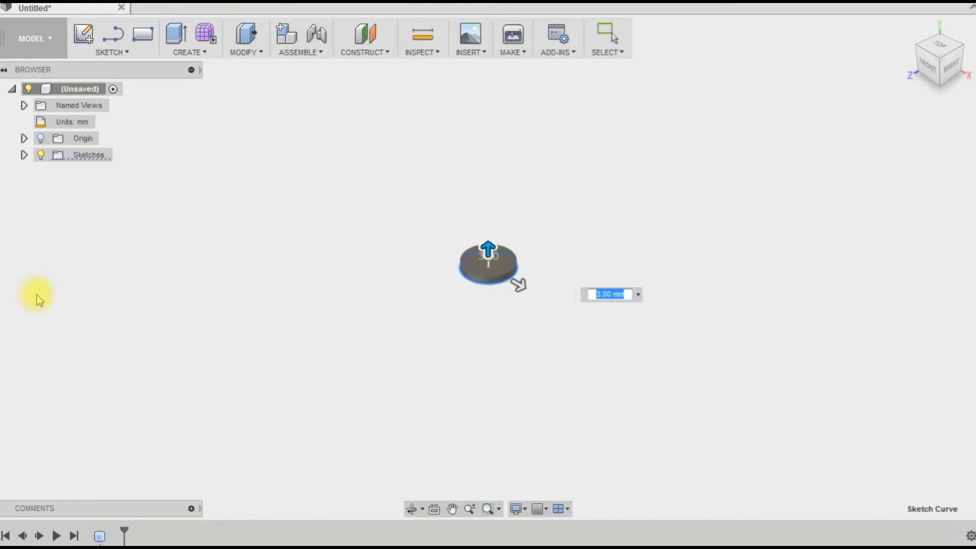
{"action": "left_click_drag", "start_coordinate": [470, 153], "coordinate": [774, 135]}
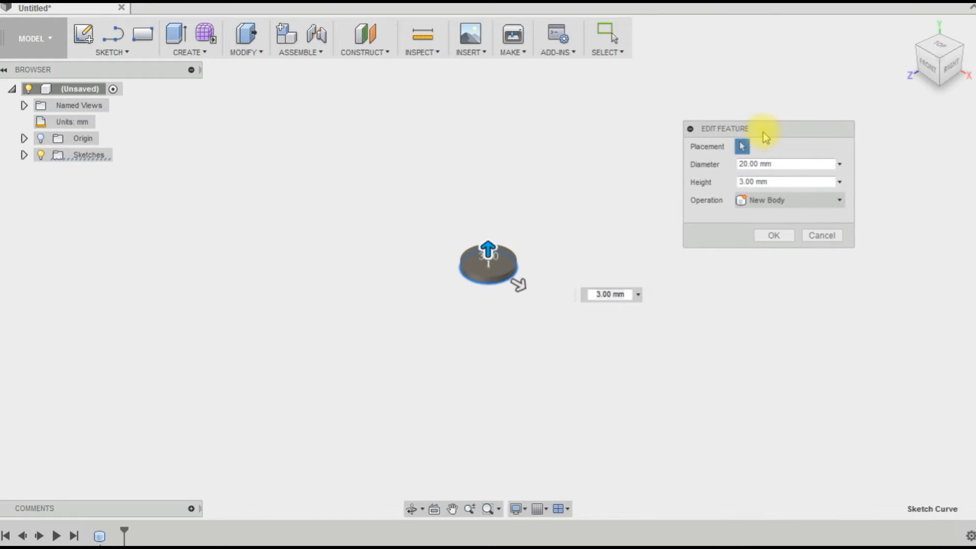
{"action": "left_click", "coordinate": [759, 167]}
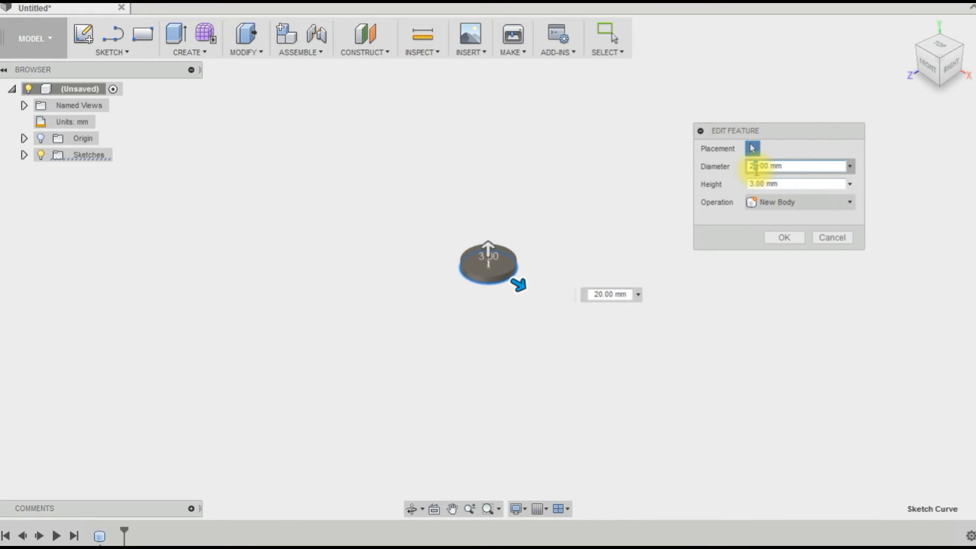
{"action": "type", "text": "4"}
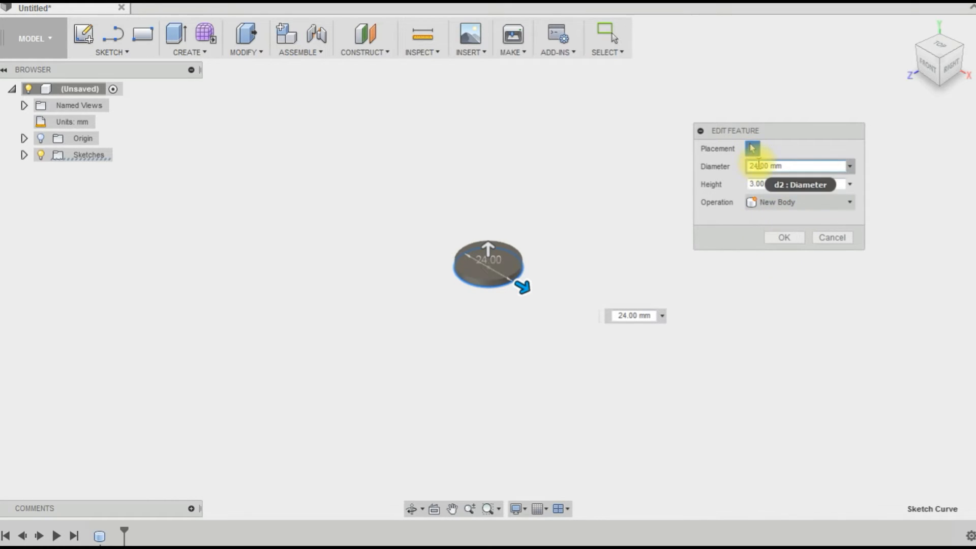
- Apply the 24 mm disc, then place a new cylinder centred on its top face
{"action": "left_click", "coordinate": [783, 237]}
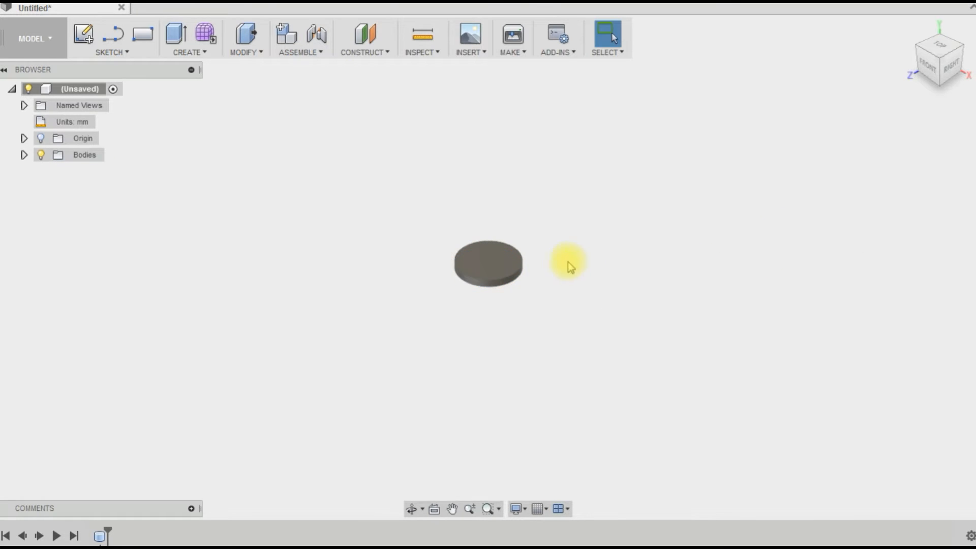
{"action": "left_click", "coordinate": [506, 264]}
{"action": "left_click", "coordinate": [191, 50]}
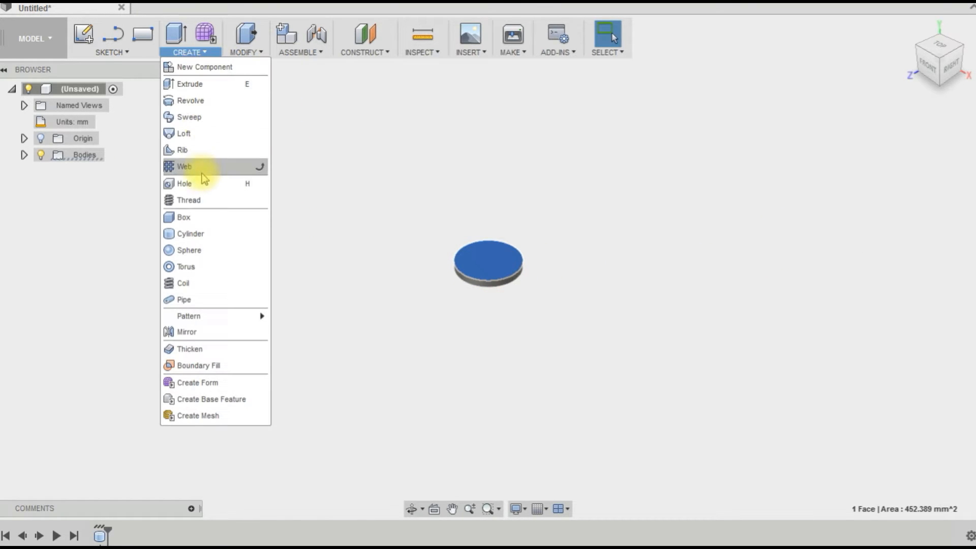
{"action": "left_click", "coordinate": [205, 238]}
{"action": "left_click", "coordinate": [492, 269]}
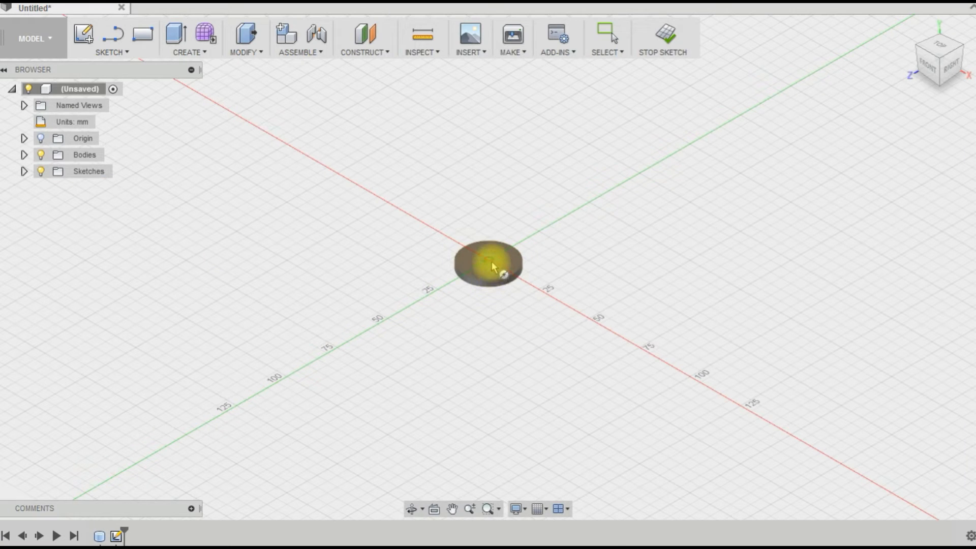
{"action": "left_click", "coordinate": [493, 267]}
{"action": "key", "text": "Return"}
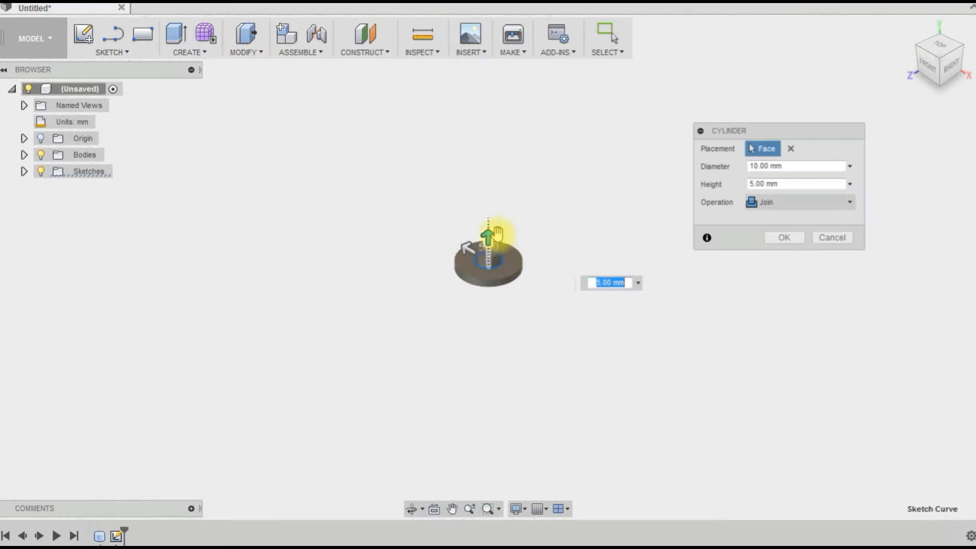
- Set the hub cylinder to 8 mm diameter, 3 mm height and join it to the disc
{"action": "left_click", "coordinate": [757, 166]}
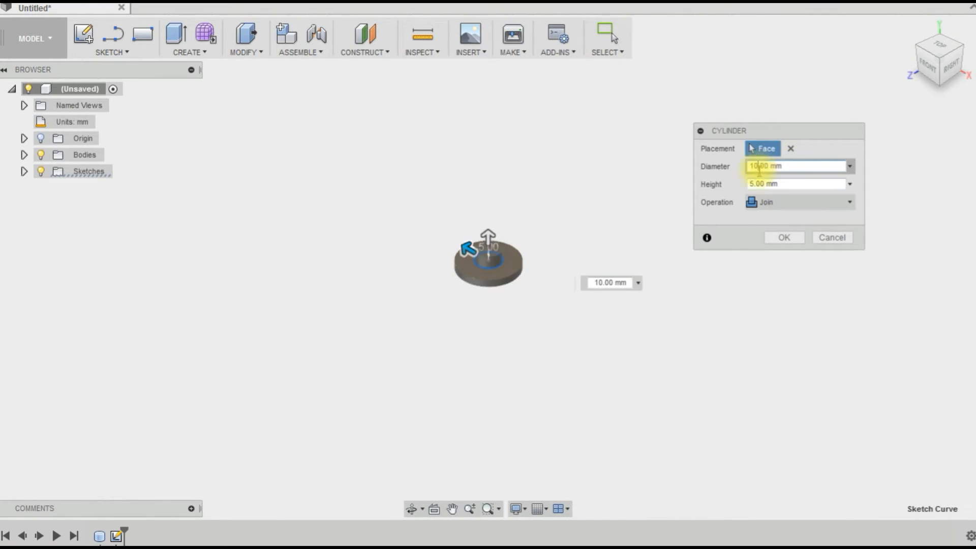
{"action": "left_click", "coordinate": [753, 183]}
{"action": "left_click_drag", "start_coordinate": [752, 185], "coordinate": [734, 192]}
{"action": "type", "text": "3"}
{"action": "left_click", "coordinate": [755, 166]}
{"action": "type", "text": "8"}
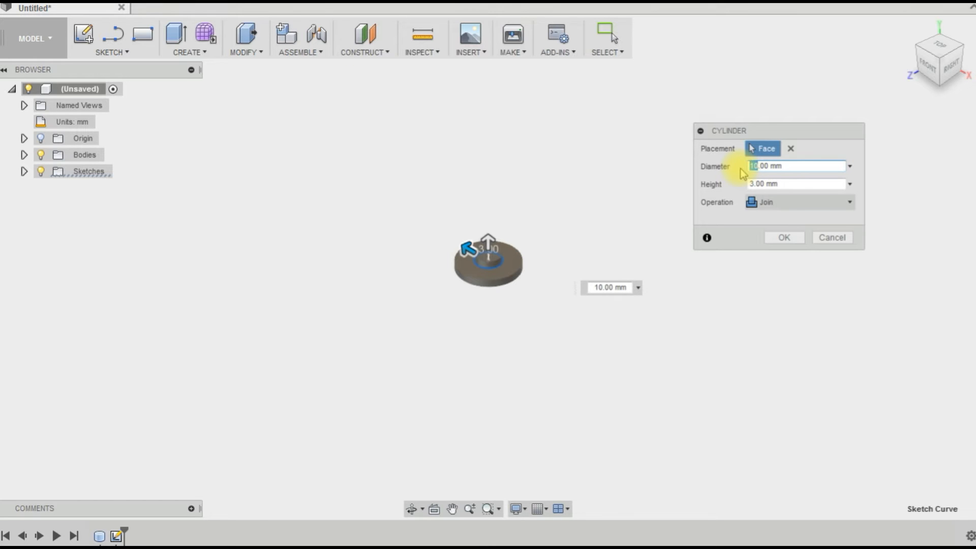
{"action": "left_click", "coordinate": [793, 237]}
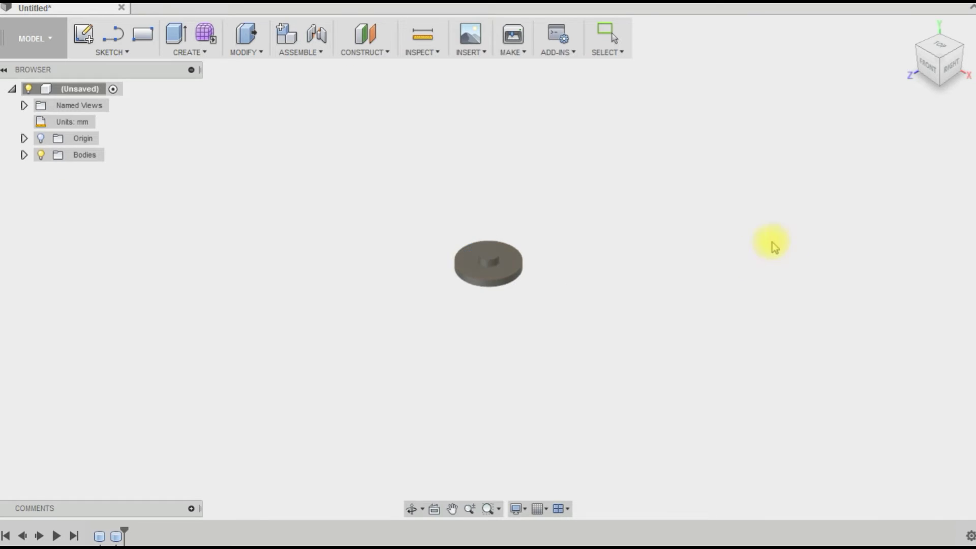
- Place a new cylinder centred on the hub's top face
{"action": "left_click", "coordinate": [488, 253]}
{"action": "left_click", "coordinate": [190, 52]}
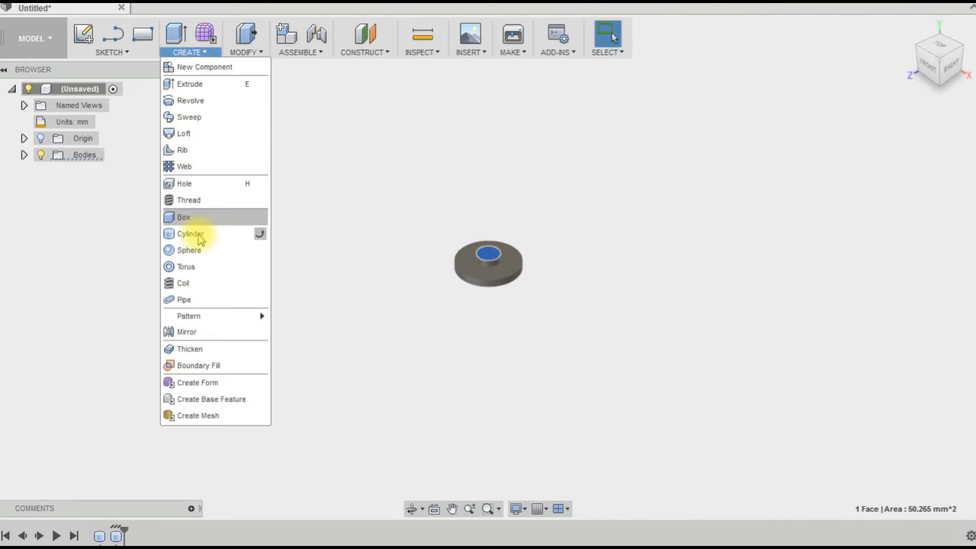
{"action": "left_click", "coordinate": [192, 235]}
{"action": "left_click", "coordinate": [489, 254]}
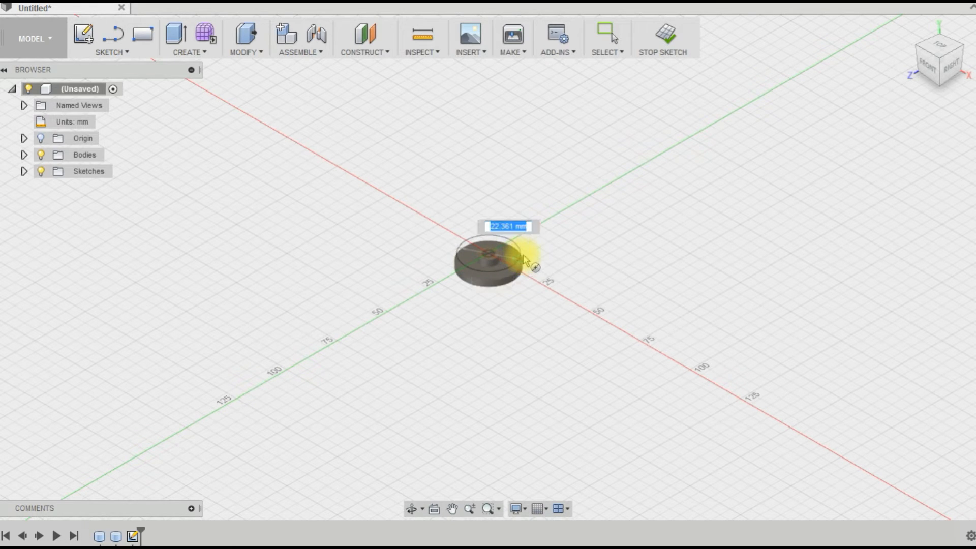
{"action": "left_click", "coordinate": [524, 255]}
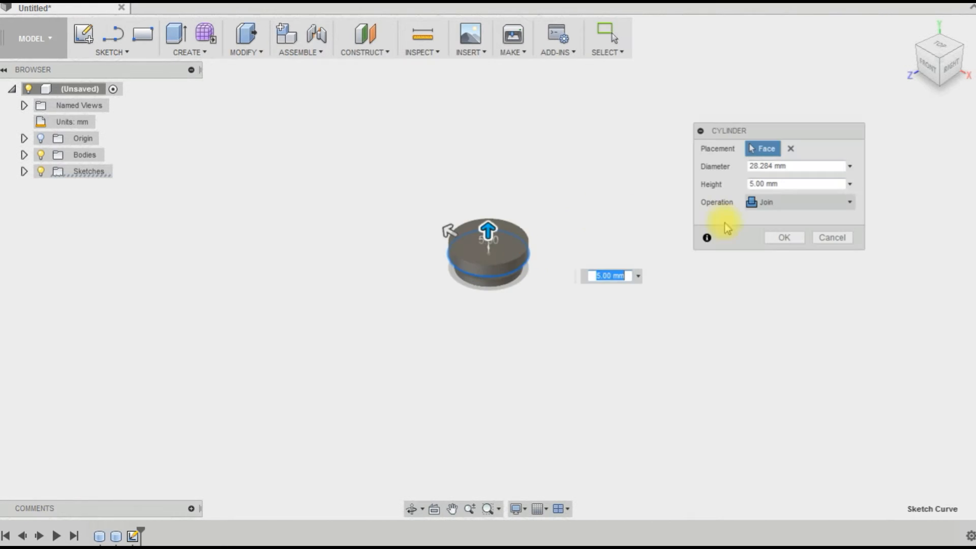
- Set the second disc to 3 mm height with the disc diameter and create it, checking by orbiting
{"action": "left_click", "coordinate": [751, 184]}
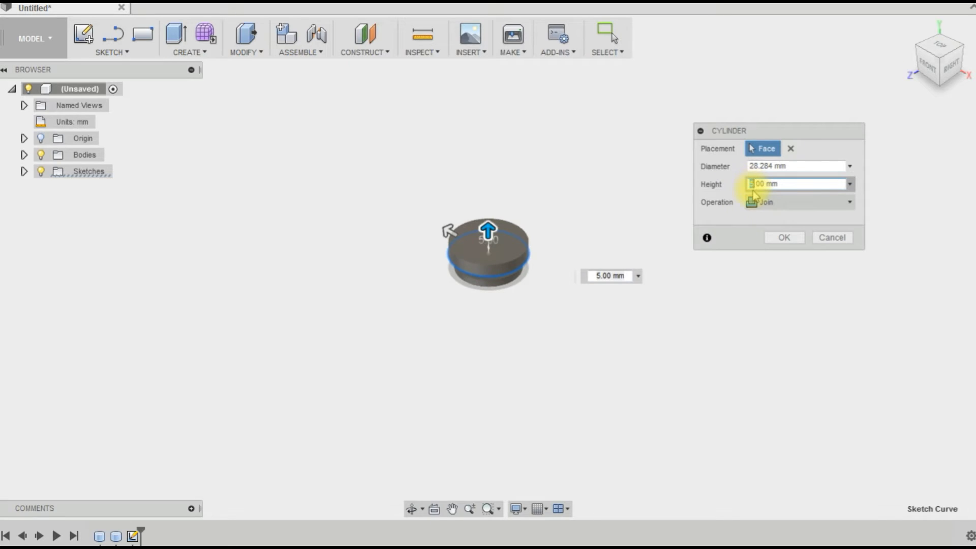
{"action": "type", "text": "3"}
{"action": "left_click", "coordinate": [768, 167]}
{"action": "left_click_drag", "start_coordinate": [773, 167], "coordinate": [750, 168]}
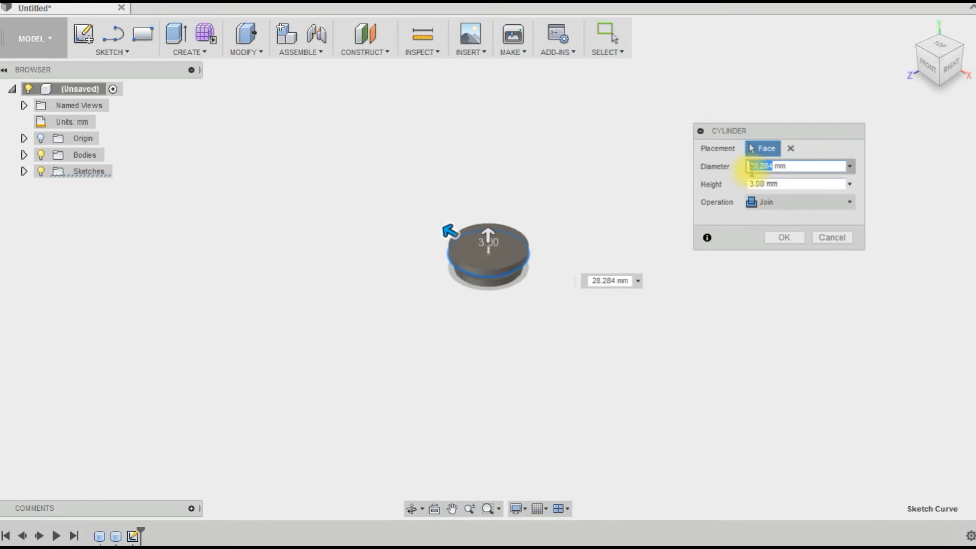
{"action": "type", "text": "30"}
{"action": "key", "text": "Return"}
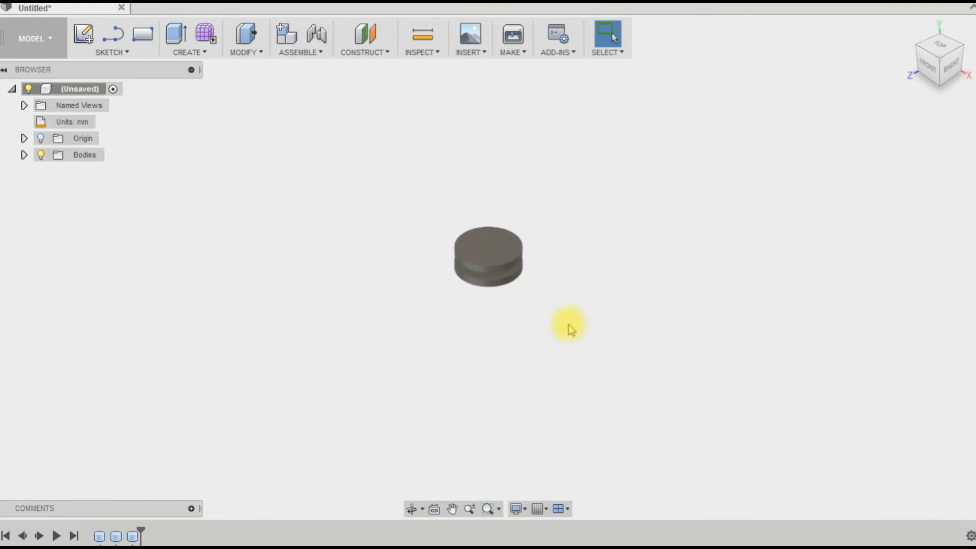
{"action": "mouse_move", "coordinate": [581, 354]}
{"action": "middle_mouse_down", "text": "shift"}
{"action": "mouse_move", "coordinate": [571, 302]}
{"action": "mouse_move", "coordinate": [582, 371]}
{"action": "mouse_move", "coordinate": [557, 309]}
{"action": "mouse_move", "coordinate": [564, 303]}
{"action": "mouse_move", "coordinate": [481, 275]}
{"action": "mouse_move", "coordinate": [424, 322]}
{"action": "mouse_move", "coordinate": [415, 354]}
{"action": "mouse_move", "coordinate": [433, 342]}
{"action": "mouse_move", "coordinate": [390, 255]}
{"action": "mouse_move", "coordinate": [423, 302]}
{"action": "mouse_move", "coordinate": [433, 275]}
{"action": "middle_mouse_up", "text": "shift"}
{"action": "key", "text": "Escape"}
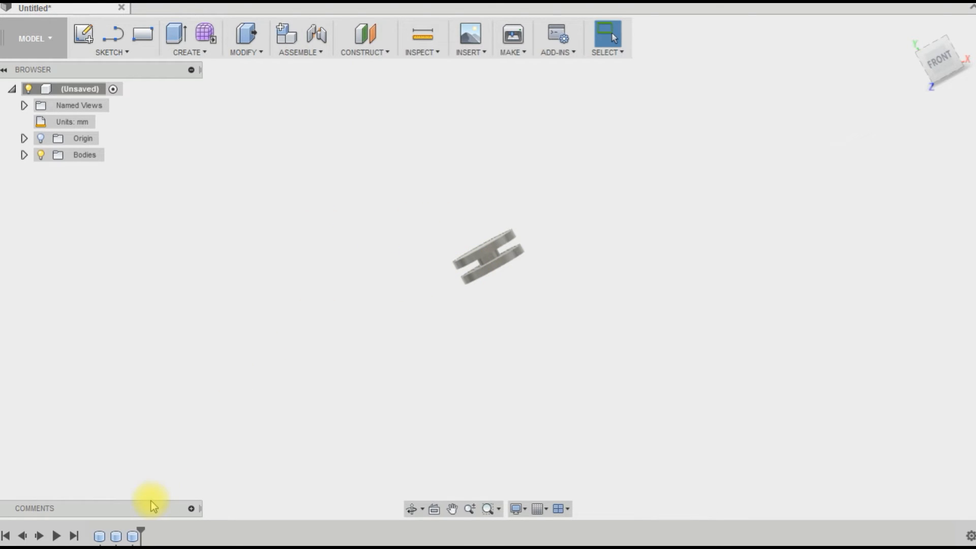
- Check the first disc's diameter in its feature settings and view the wheel from the top
{"action": "right_click", "coordinate": [99, 538]}
{"action": "left_click", "coordinate": [130, 447]}
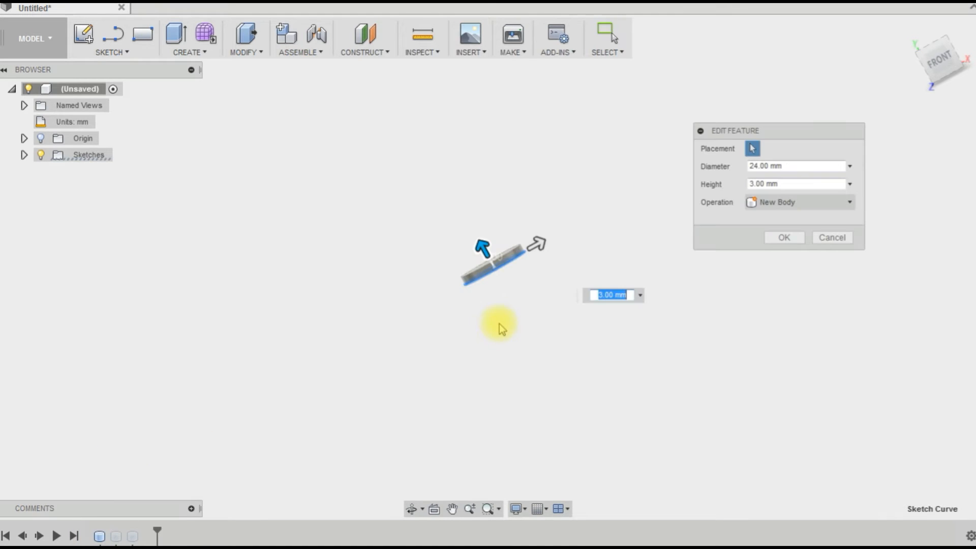
{"action": "left_click", "coordinate": [759, 166]}
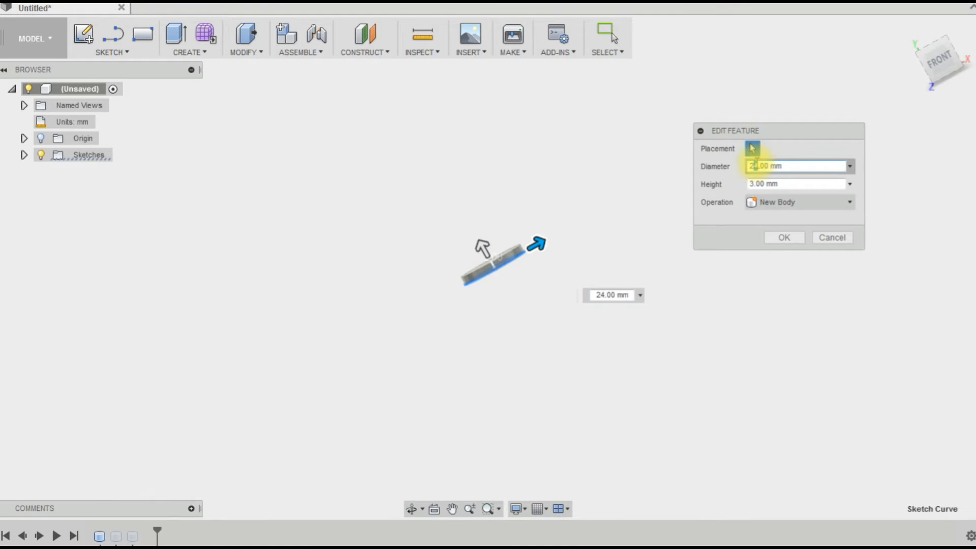
{"action": "type", "text": "26"}
{"action": "left_click", "coordinate": [783, 237]}
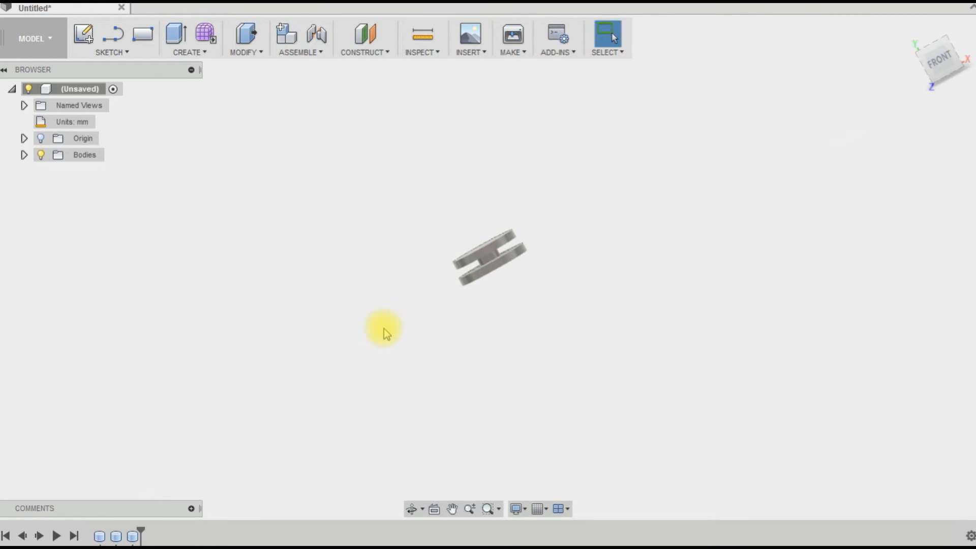
{"action": "middle_click_drag", "start_coordinate": [387, 279], "coordinate": [465, 337], "text": "shift"}
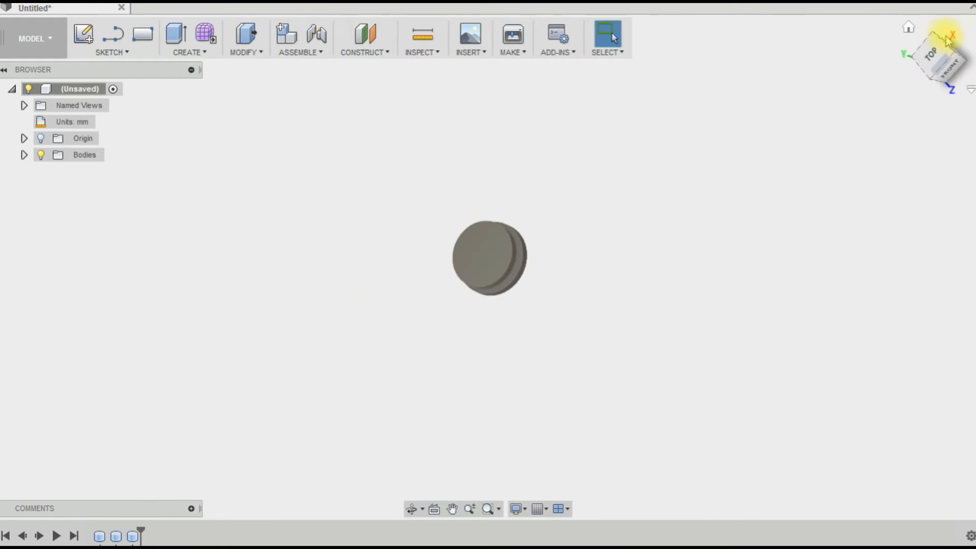
{"action": "left_click", "coordinate": [936, 55]}
{"action": "scroll", "coordinate": [510, 283], "scroll_direction": "up", "scroll_amount": 2}
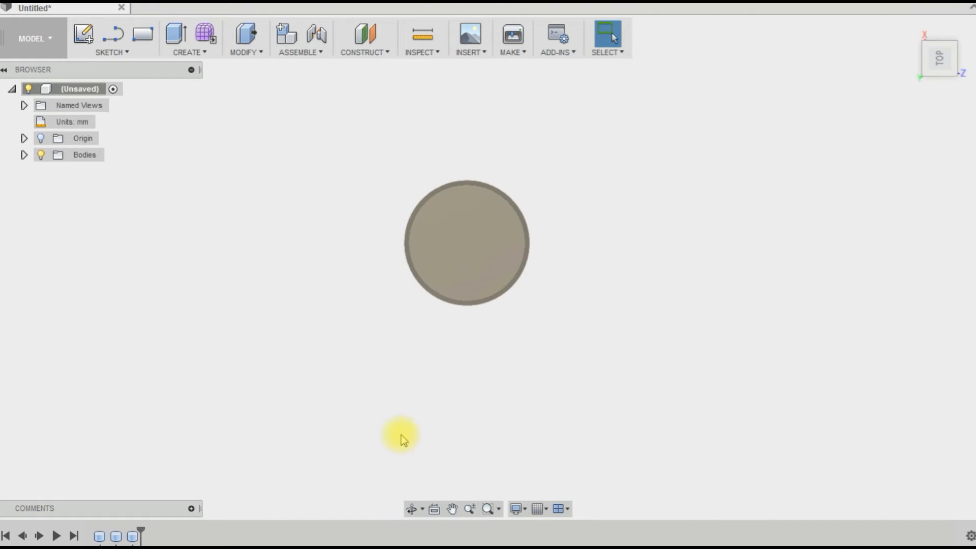
- Edit the second disc's cylinder feature, changing its diameter from 24 to 26 mm
{"action": "right_click", "coordinate": [100, 535]}
{"action": "left_click", "coordinate": [137, 450]}
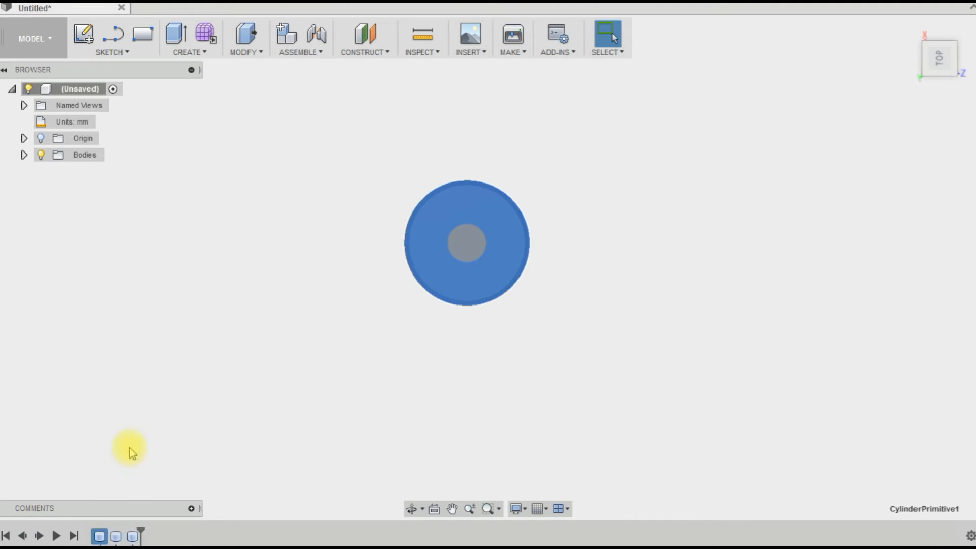
{"action": "left_click", "coordinate": [832, 237]}
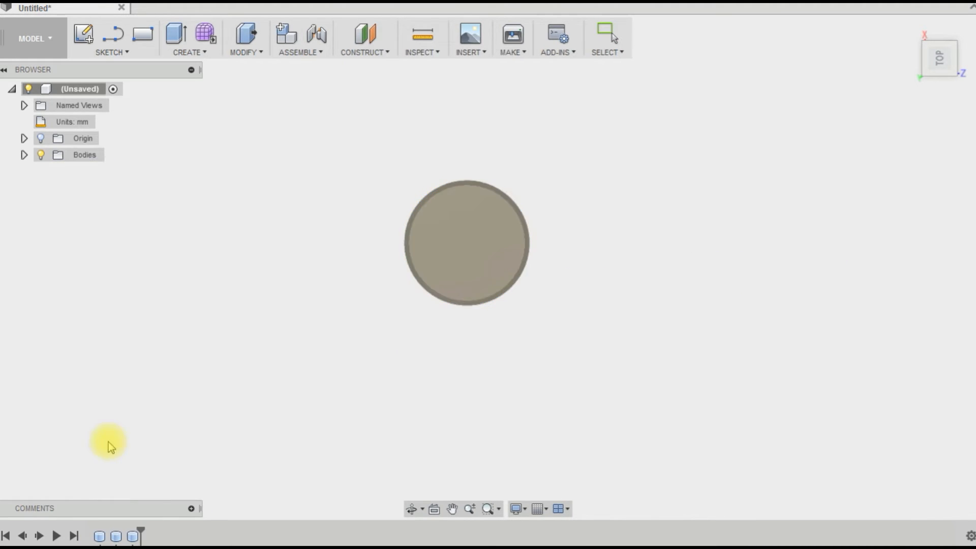
{"action": "right_click", "coordinate": [134, 537]}
{"action": "left_click", "coordinate": [170, 449]}
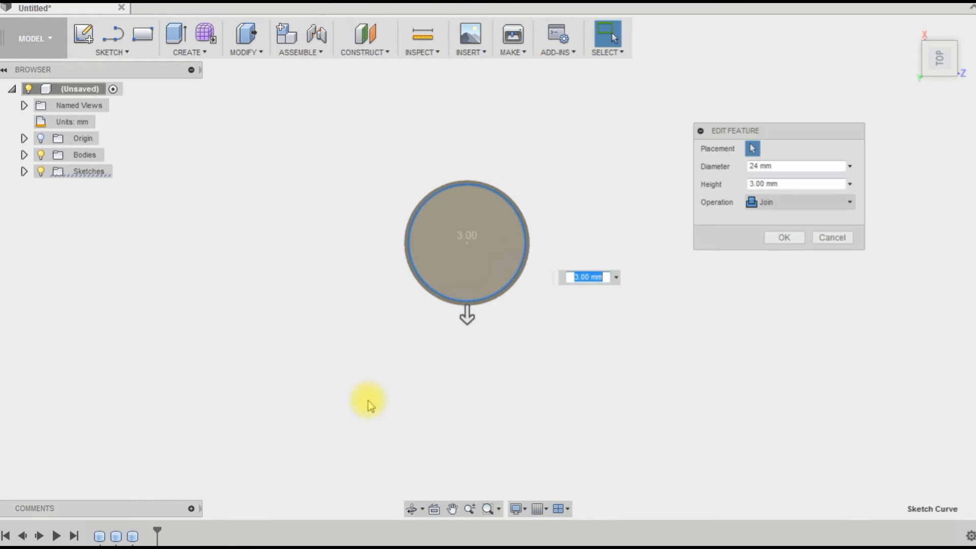
{"action": "double_click", "coordinate": [755, 166]}
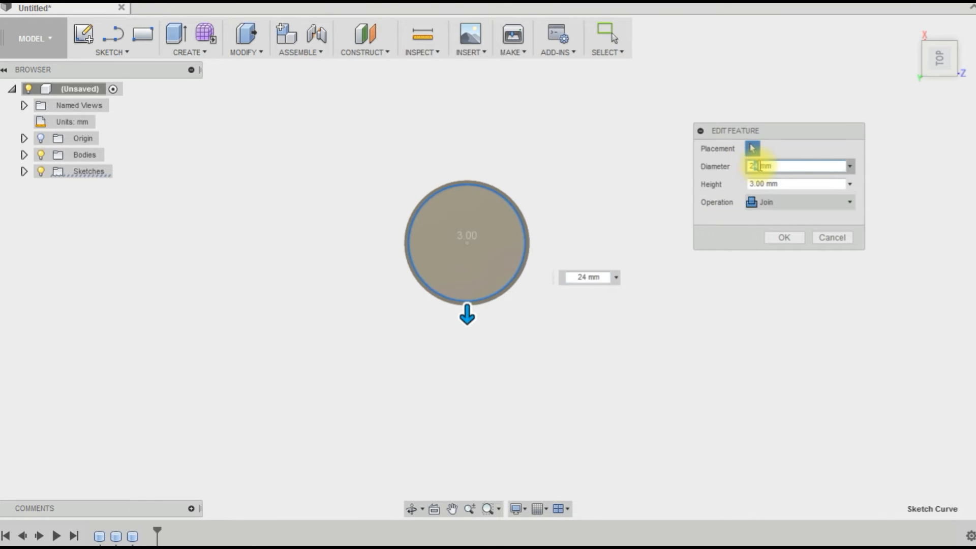
{"action": "type", "text": "26"}
{"action": "left_click", "coordinate": [784, 237]}
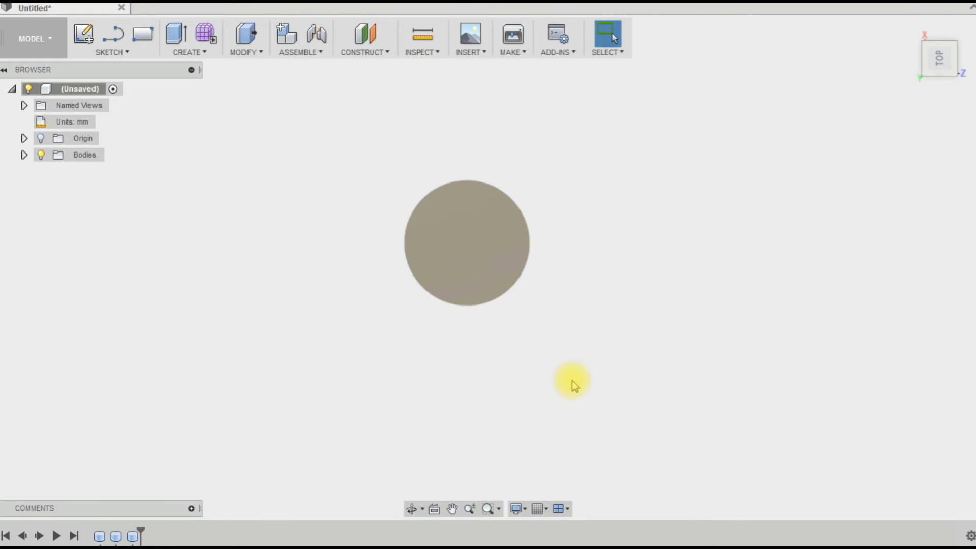
{"action": "left_click", "coordinate": [406, 239]}
{"action": "left_click", "coordinate": [184, 52]}
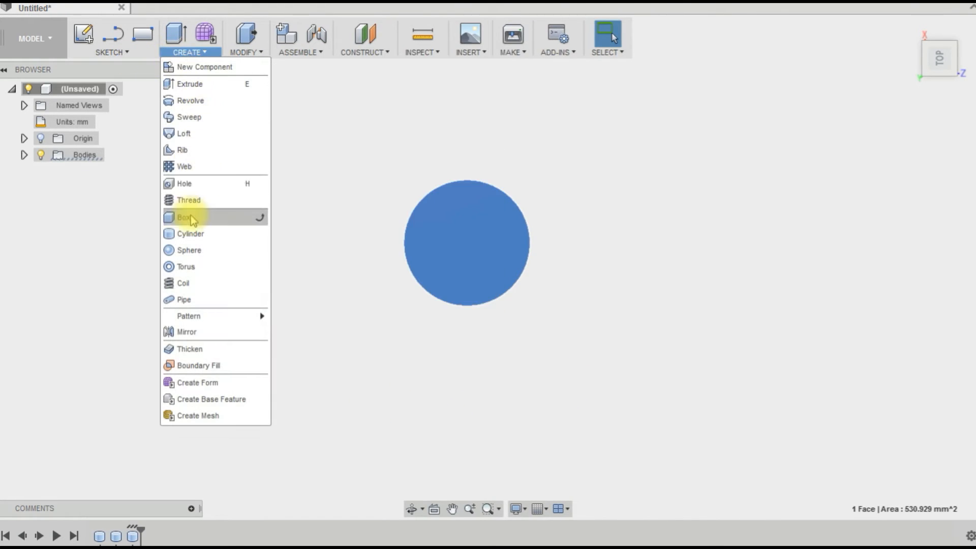
{"action": "left_click", "coordinate": [191, 234]}
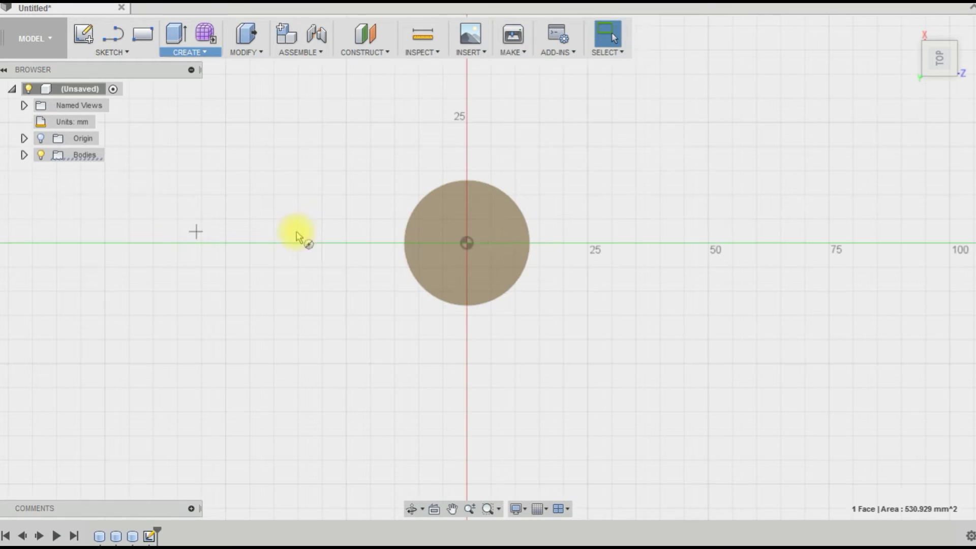
{"action": "left_click", "coordinate": [467, 243]}
{"action": "left_click", "coordinate": [476, 245]}
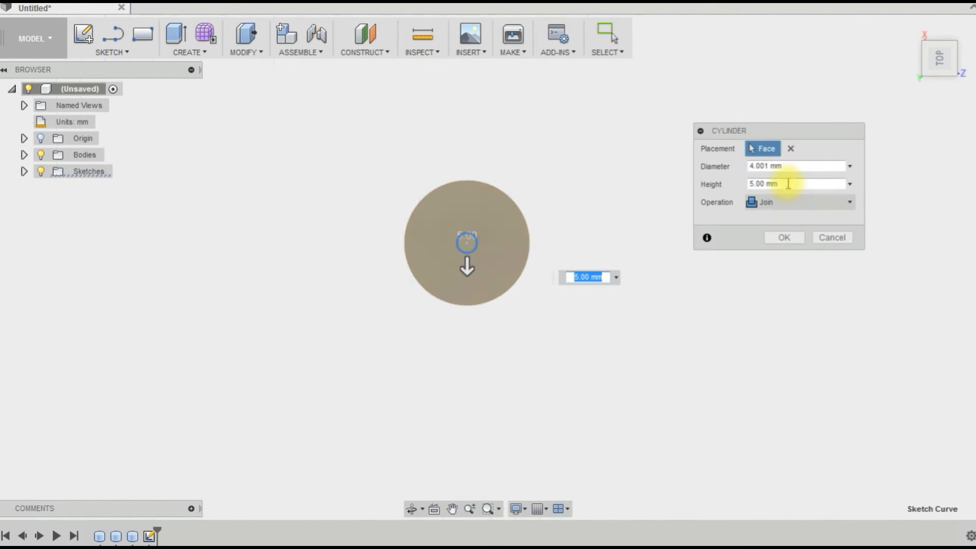
{"action": "left_click", "coordinate": [762, 166]}
{"action": "double_click", "coordinate": [763, 166]}
{"action": "type", "text": "3"}
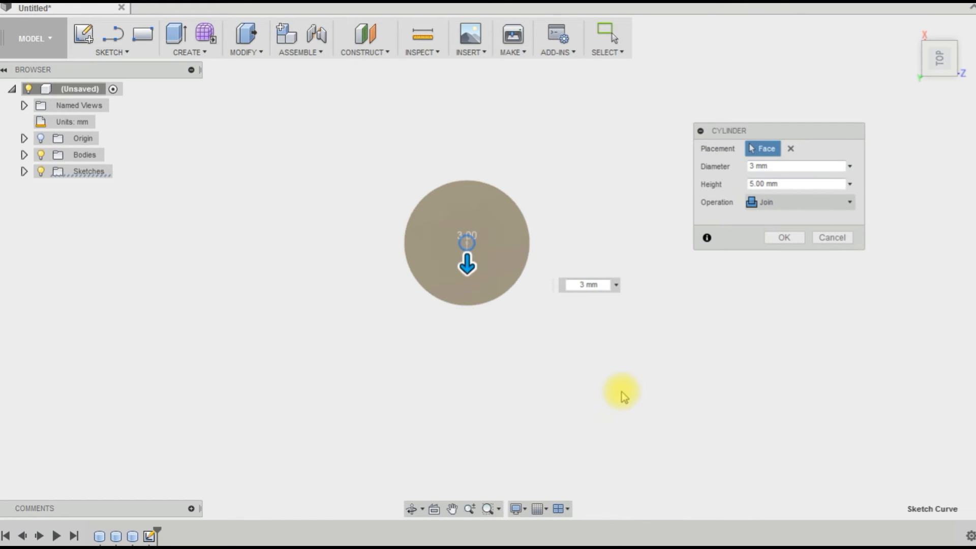
{"action": "key", "text": "Return"}
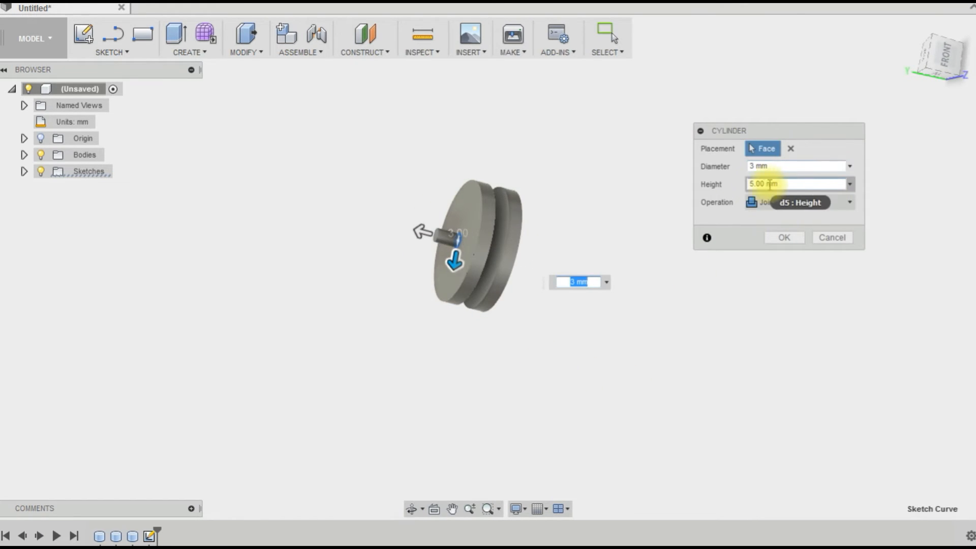
{"action": "left_click", "coordinate": [752, 183]}
{"action": "type", "text": "-9"}
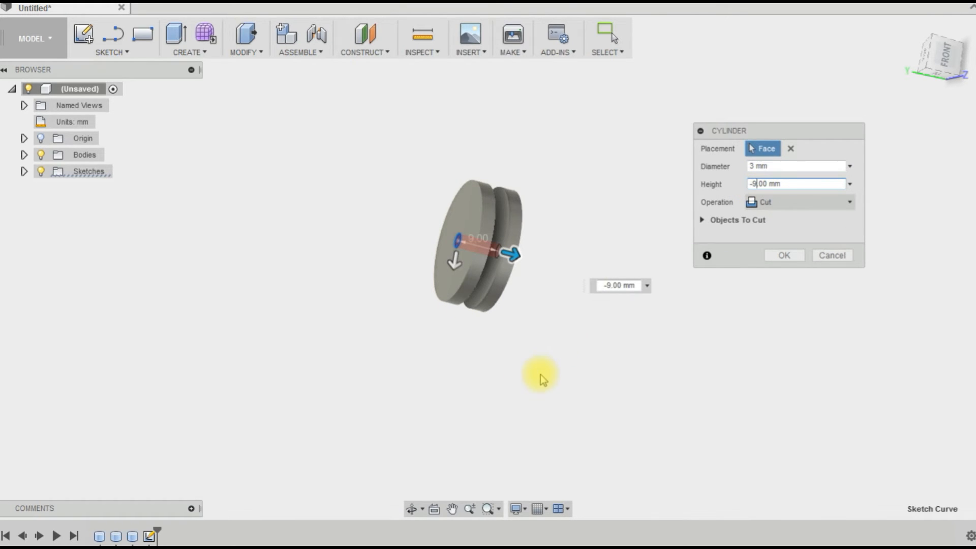
{"action": "right_click_drag", "start_coordinate": [578, 344], "coordinate": [544, 343]}
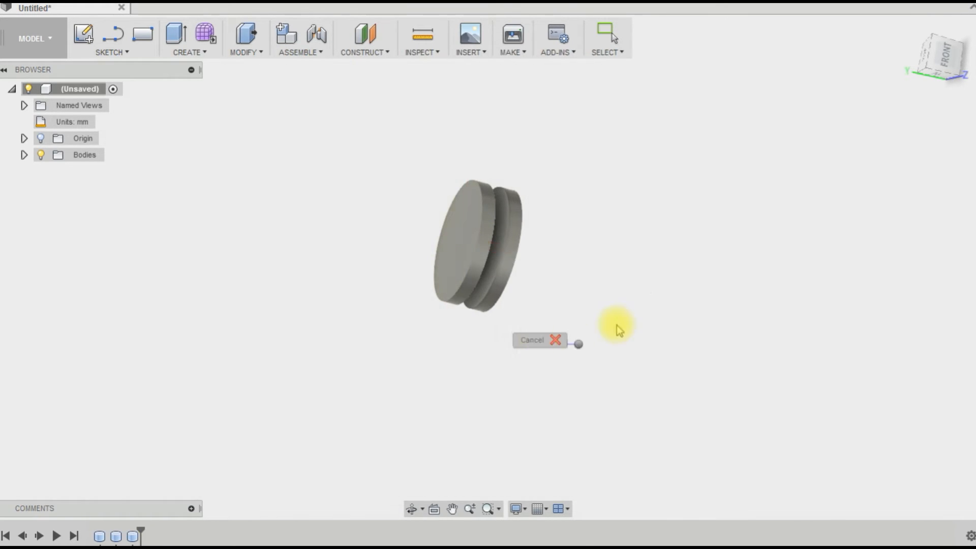
{"action": "scroll", "coordinate": [426, 309], "scroll_direction": "down", "scroll_amount": 3}
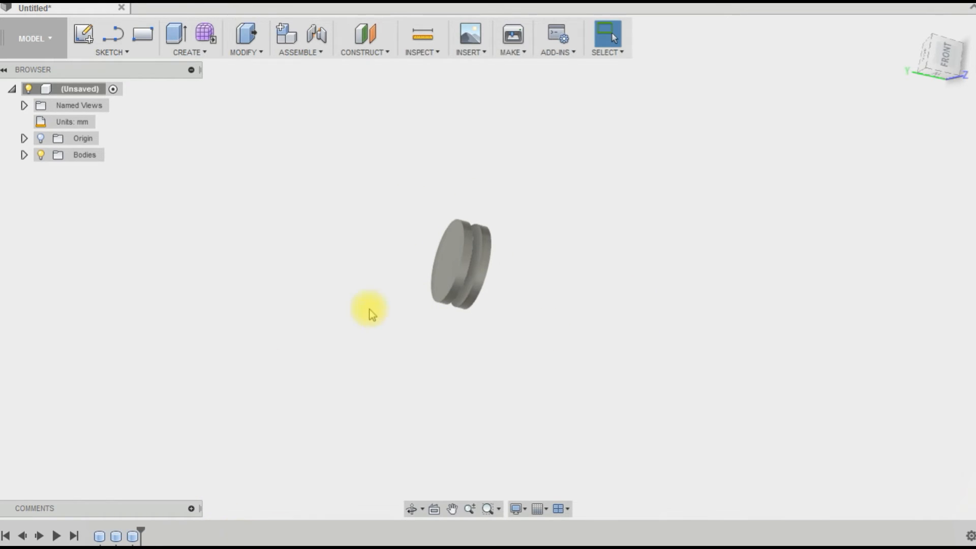
{"action": "scroll", "coordinate": [366, 321], "scroll_direction": "up", "scroll_amount": 2}
- Start an extrude on the disc's front face and cancel it, leaving the wheel unchanged
{"action": "middle_click_drag", "start_coordinate": [361, 316], "coordinate": [484, 270], "text": "shift"}
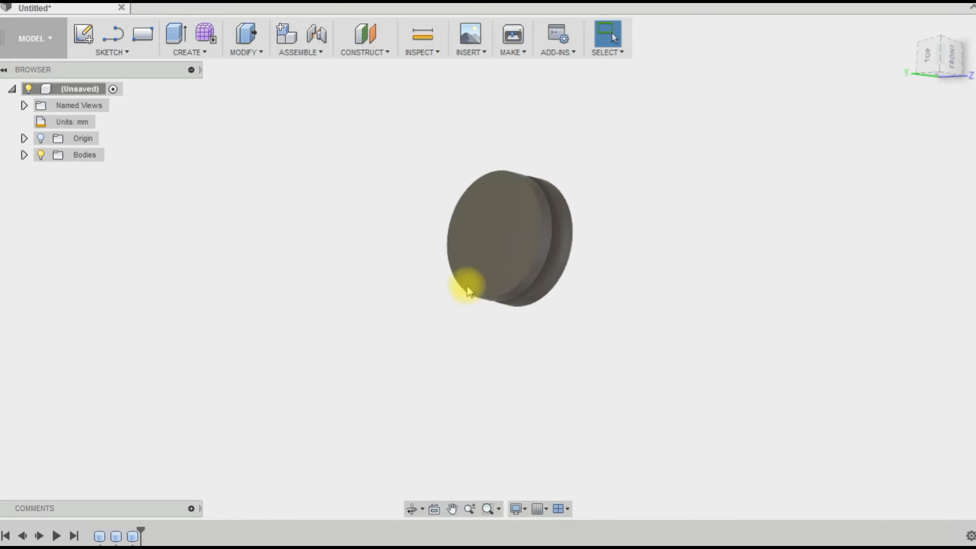
{"action": "left_click", "coordinate": [483, 271]}
{"action": "left_click", "coordinate": [180, 49]}
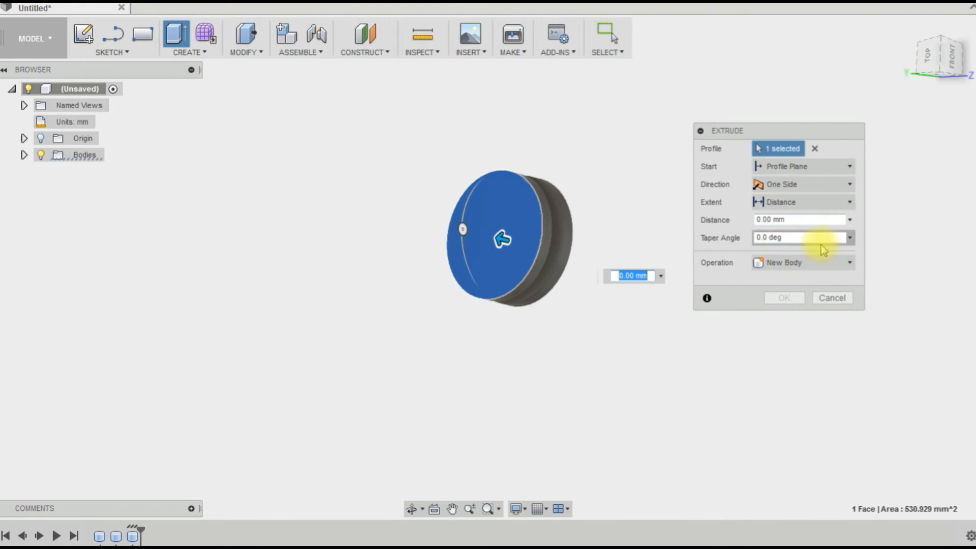
{"action": "left_click", "coordinate": [829, 298]}
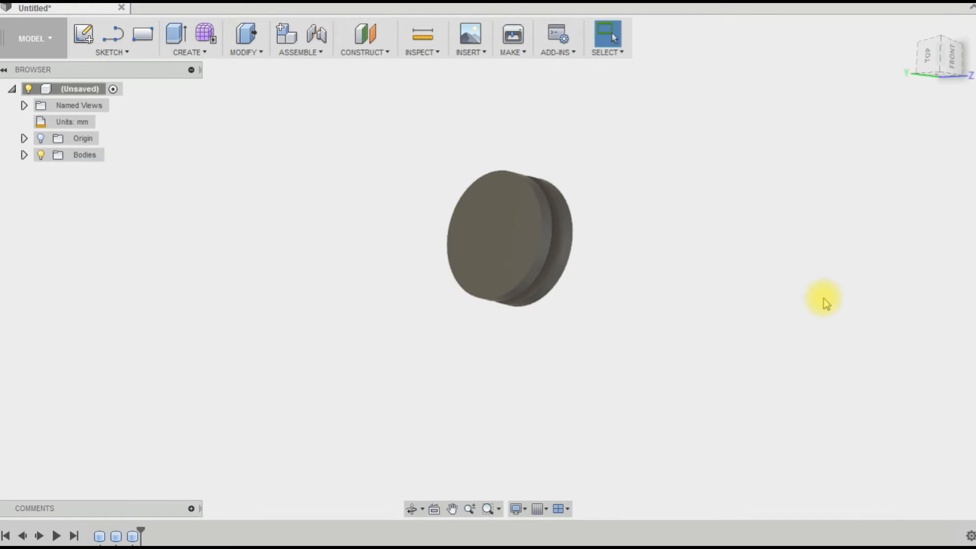
- Place a cylinder circle at the centre of the disc's front face
{"action": "left_click", "coordinate": [518, 245]}
{"action": "left_click", "coordinate": [192, 54]}
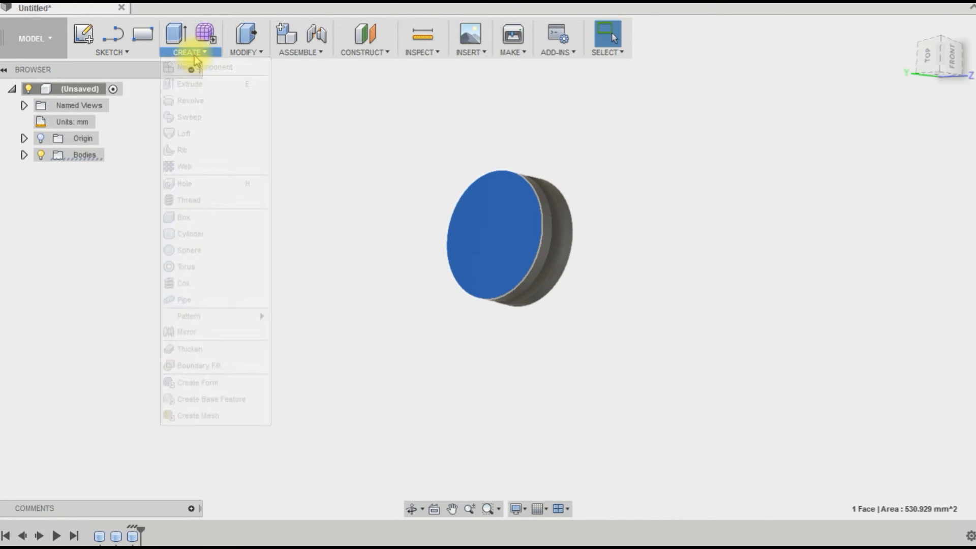
{"action": "left_click", "coordinate": [191, 233]}
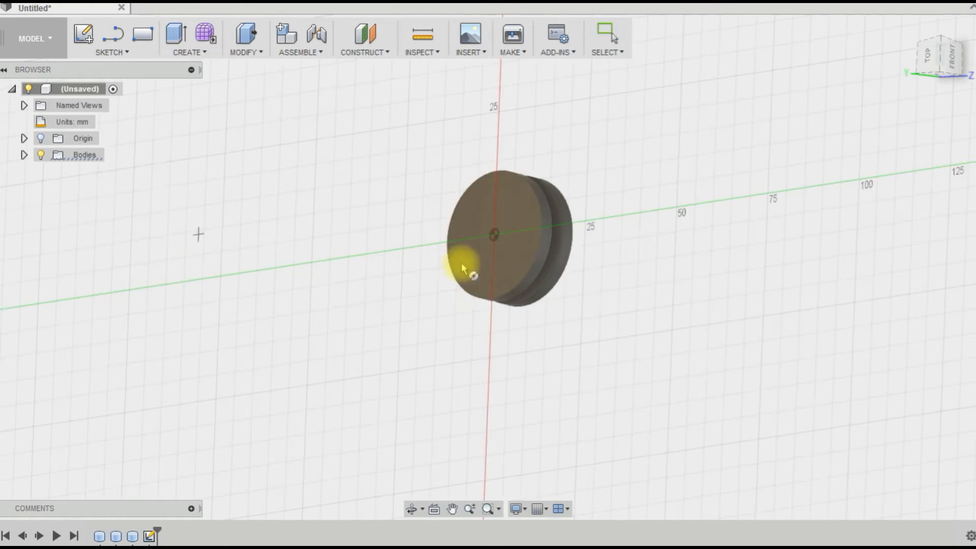
{"action": "left_click", "coordinate": [488, 220]}
{"action": "left_click", "coordinate": [504, 236]}
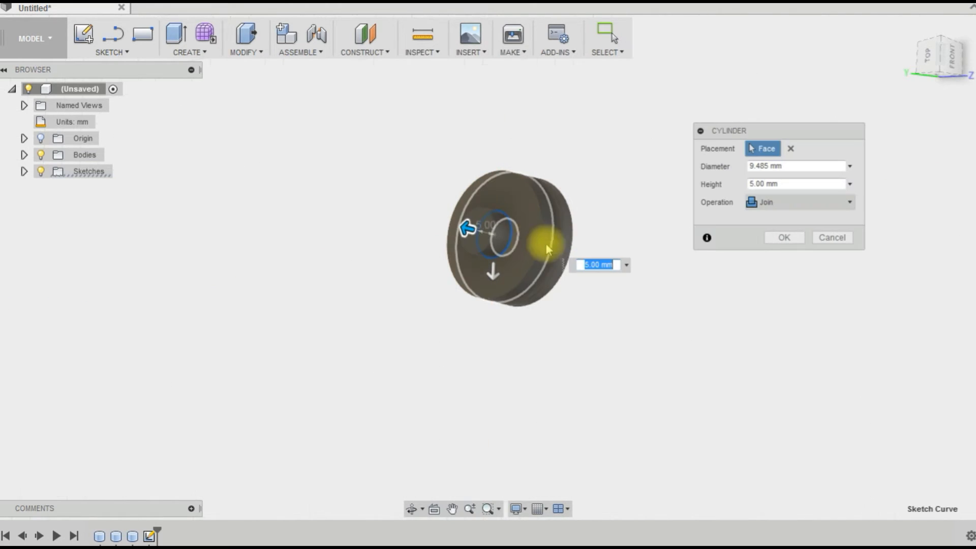
- Set the cylinder to 3 mm diameter, -9 mm height with Cut operation to make the axle hole
{"action": "double_click", "coordinate": [747, 184]}
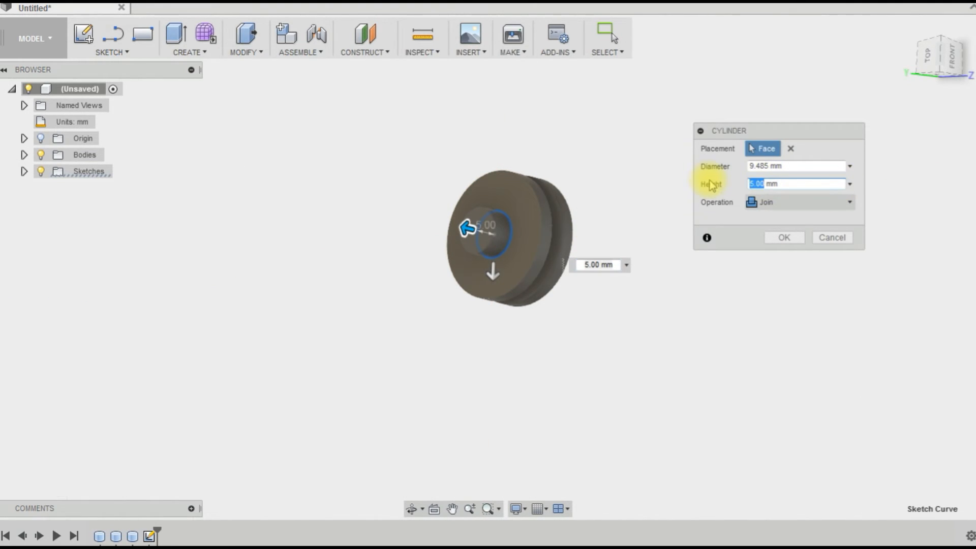
{"action": "type", "text": "-9"}
{"action": "key", "text": "Tab"}
{"action": "double_click", "coordinate": [762, 165]}
{"action": "type", "text": "3"}
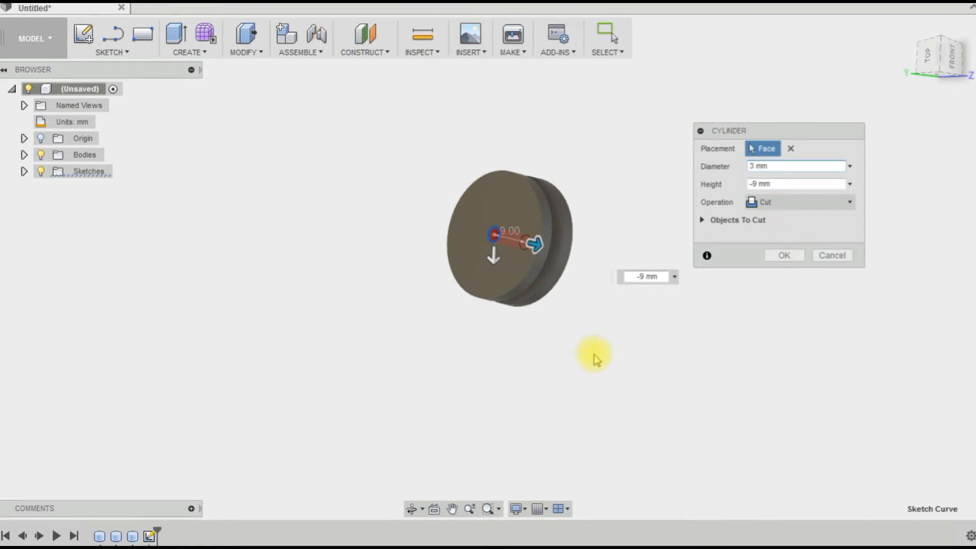
{"action": "middle_click_drag", "start_coordinate": [596, 359], "coordinate": [606, 344], "text": "shift"}
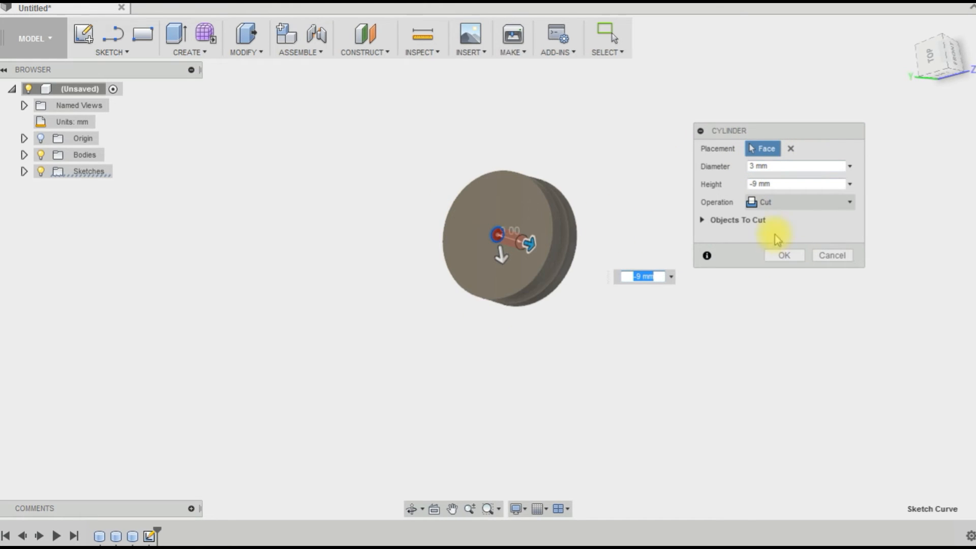
{"action": "left_click", "coordinate": [791, 201]}
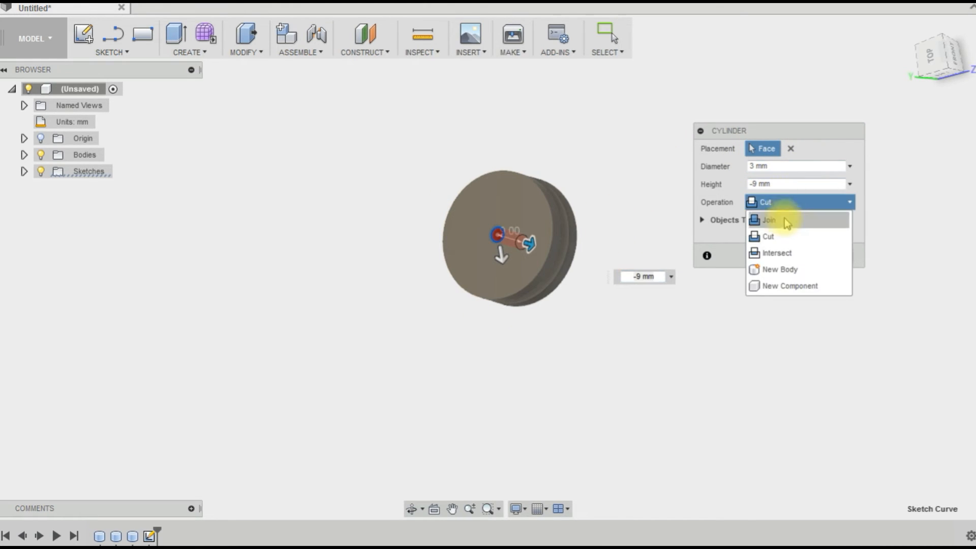
{"action": "left_click", "coordinate": [850, 203]}
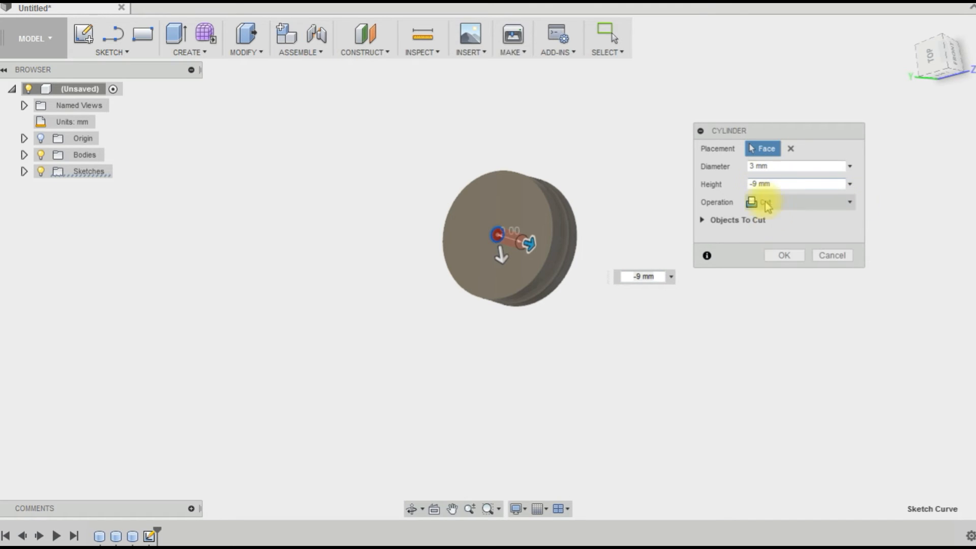
{"action": "left_click", "coordinate": [783, 257]}
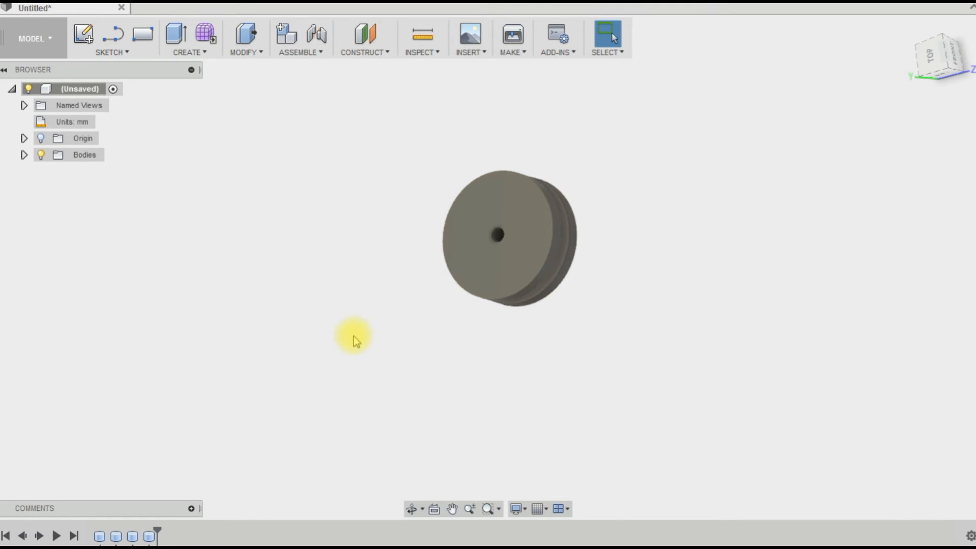
- Use MAKE > 3D Print on the wheel body with refinement options shown and send the mesh to Repetier-Host
{"action": "mouse_move", "coordinate": [353, 340]}
{"action": "middle_mouse_down", "text": "shift"}
{"action": "mouse_move", "coordinate": [466, 256]}
{"action": "mouse_move", "coordinate": [512, 137]}
{"action": "middle_mouse_up", "text": "shift"}
{"action": "mouse_move", "coordinate": [532, 375]}
{"action": "middle_mouse_down", "text": "shift"}
{"action": "mouse_move", "coordinate": [623, 265]}
{"action": "mouse_move", "coordinate": [478, 403]}
{"action": "mouse_move", "coordinate": [880, 377]}
{"action": "middle_mouse_up", "text": "shift"}
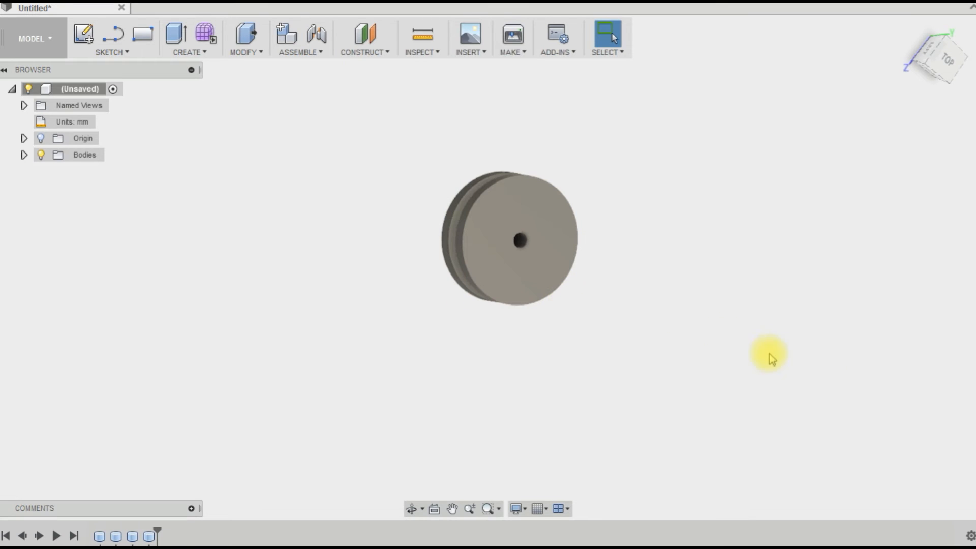
{"action": "left_click", "coordinate": [525, 54]}
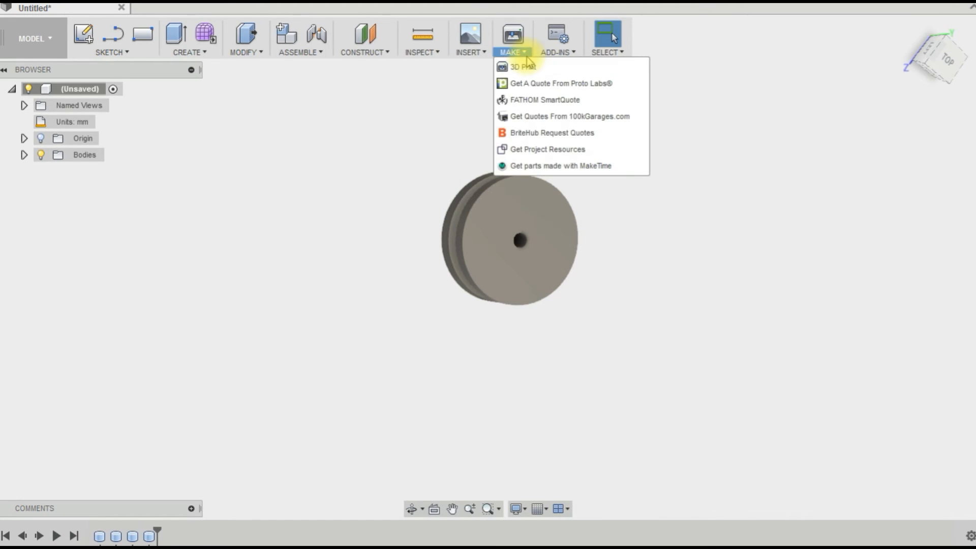
{"action": "left_click", "coordinate": [528, 68]}
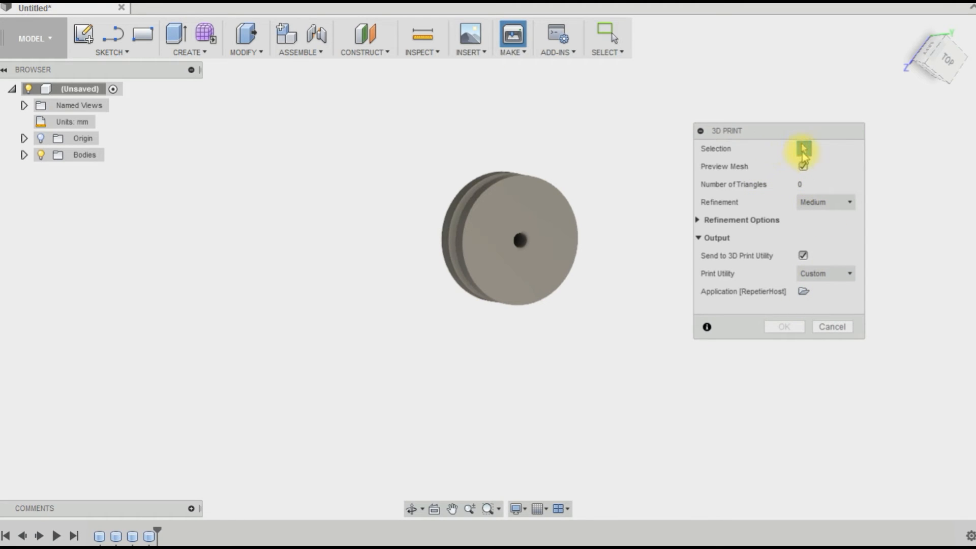
{"action": "left_click", "coordinate": [496, 242]}
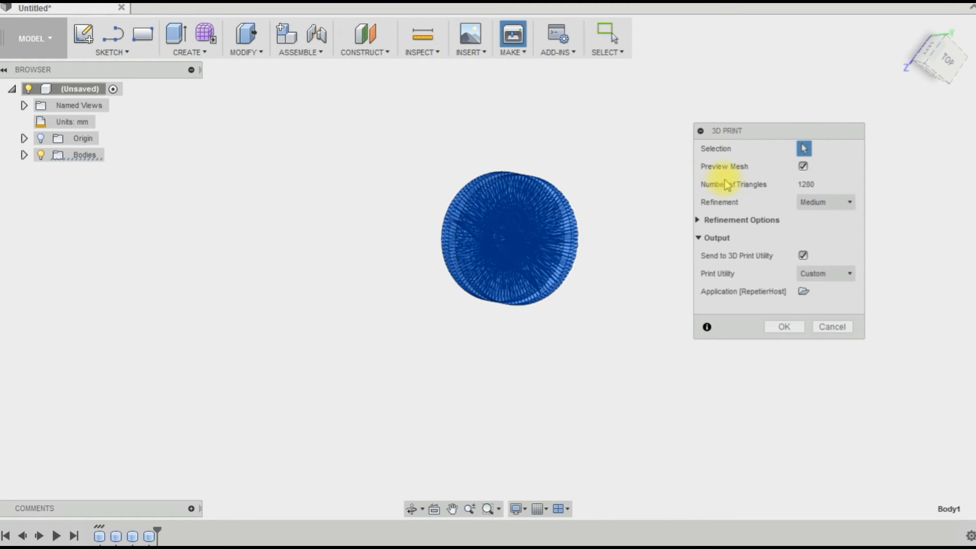
{"action": "left_click", "coordinate": [739, 220]}
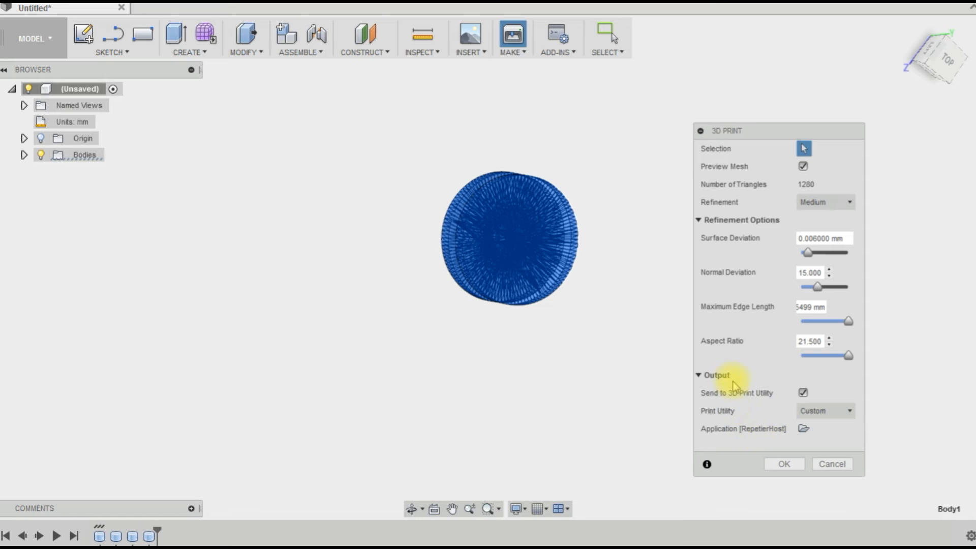
{"action": "left_click", "coordinate": [779, 465]}
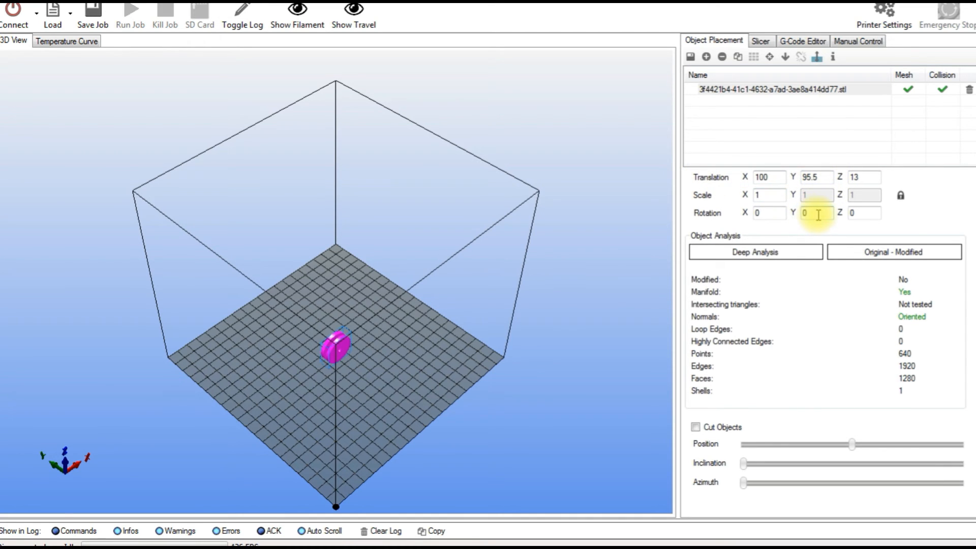
- Set Rotation X to 90 in Object Placement and drop the wheel onto the bed
{"action": "left_click", "coordinate": [764, 214]}
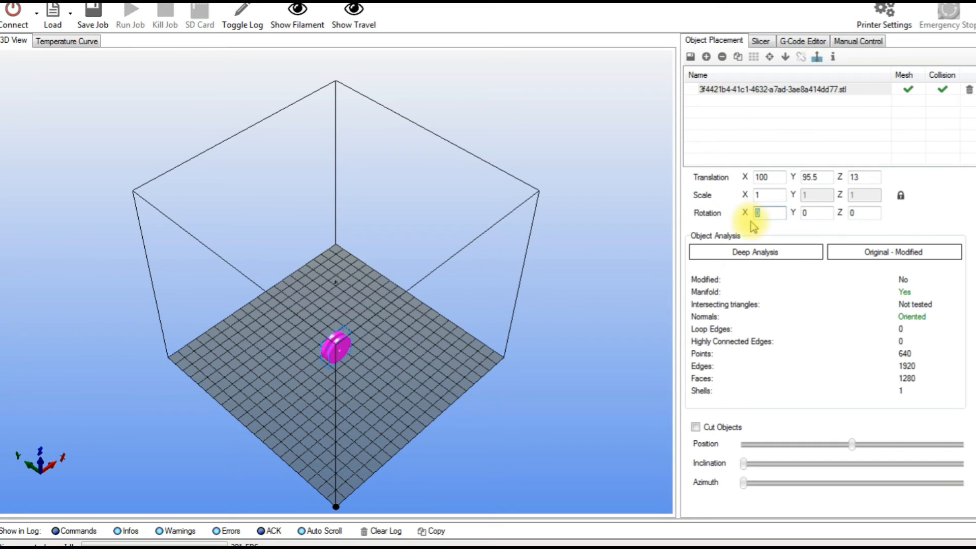
{"action": "type", "text": "90"}
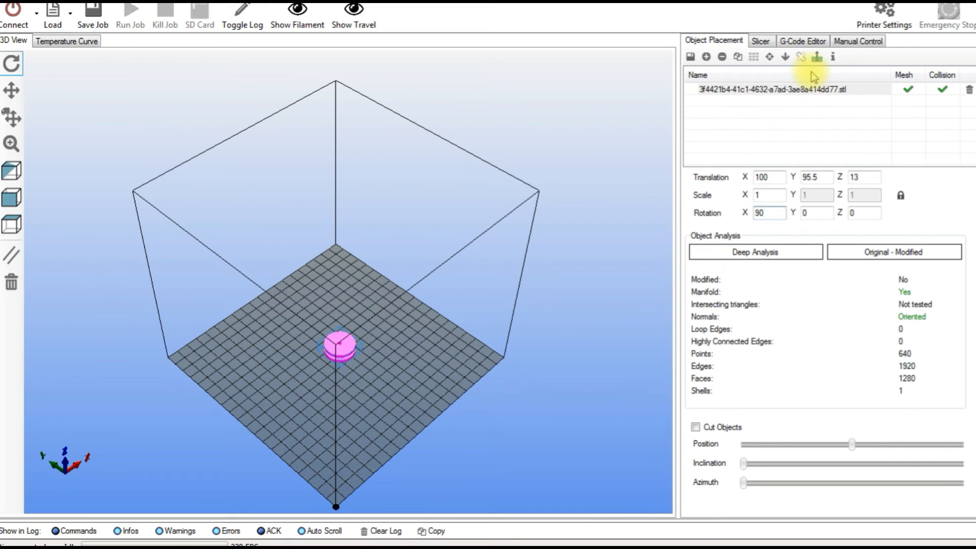
{"action": "left_click", "coordinate": [784, 58]}
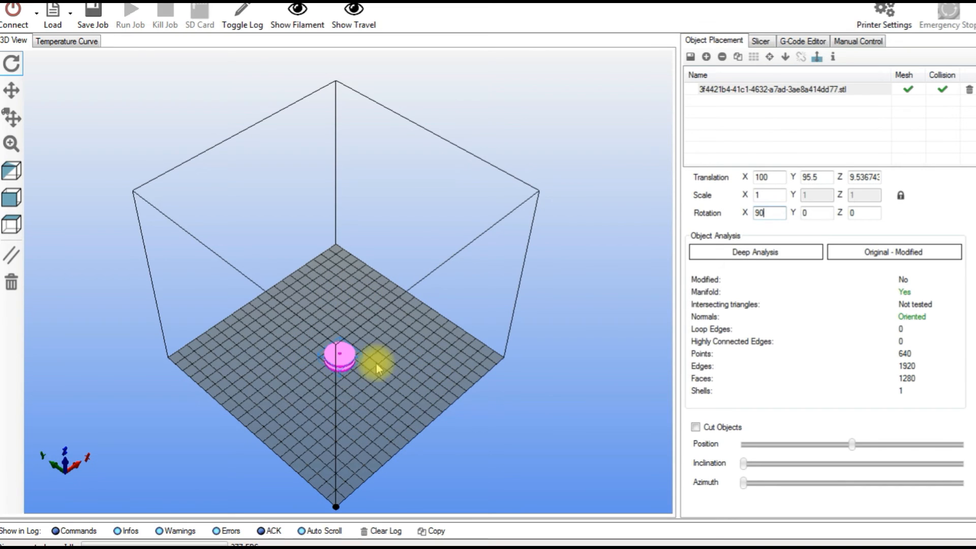
- Review the Slicer printer and extruder 1 filament choices, leaving them unchanged
{"action": "left_click", "coordinate": [759, 41]}
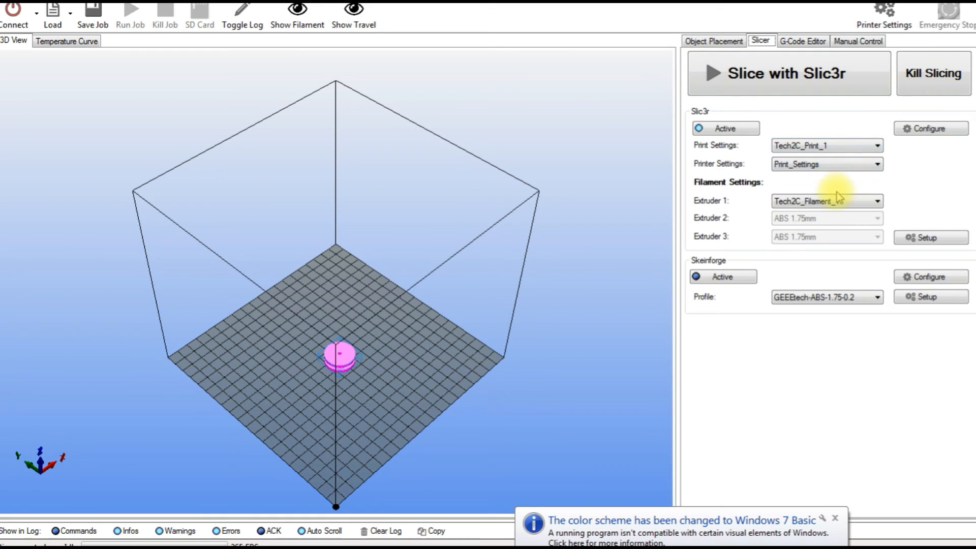
{"action": "left_click", "coordinate": [851, 165]}
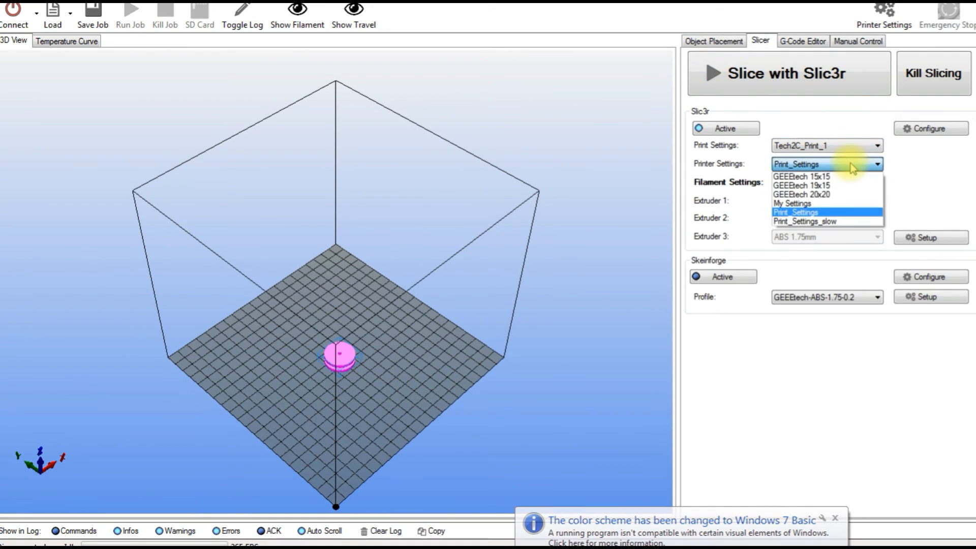
{"action": "left_click", "coordinate": [852, 166]}
{"action": "left_click", "coordinate": [852, 201]}
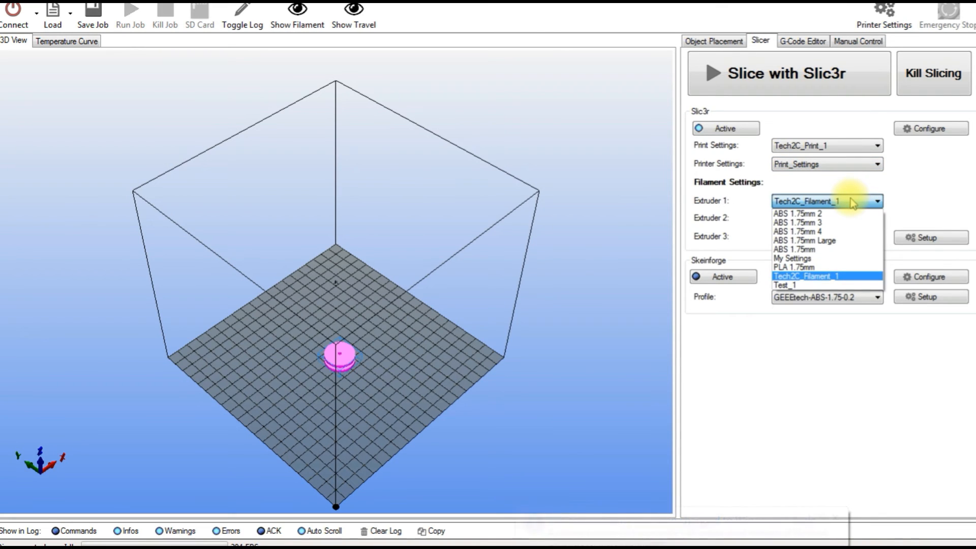
{"action": "left_click", "coordinate": [853, 202]}
- Choose the Tech2C_Print_1_Solid print profile and start slicing with Slic3r
{"action": "left_click", "coordinate": [847, 144]}
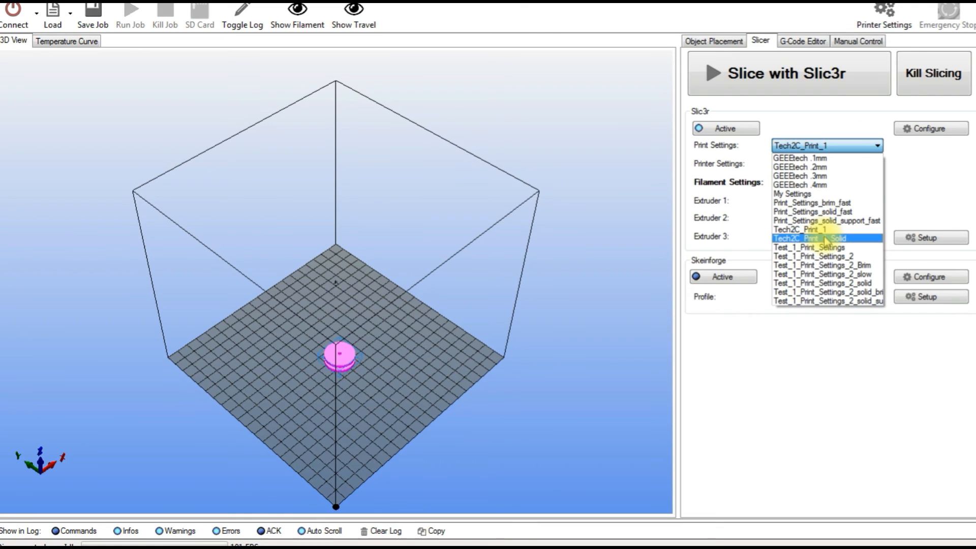
{"action": "left_click", "coordinate": [826, 238]}
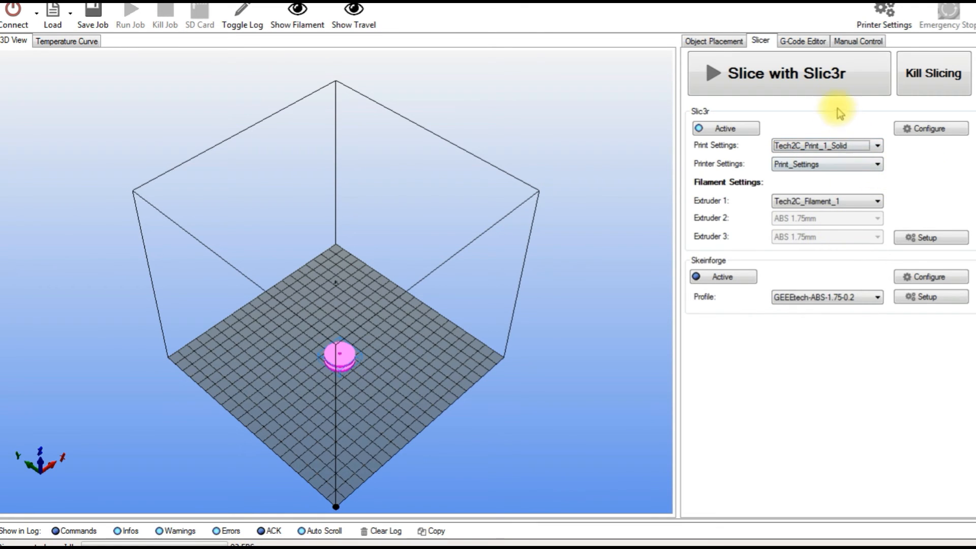
{"action": "left_click", "coordinate": [819, 81]}
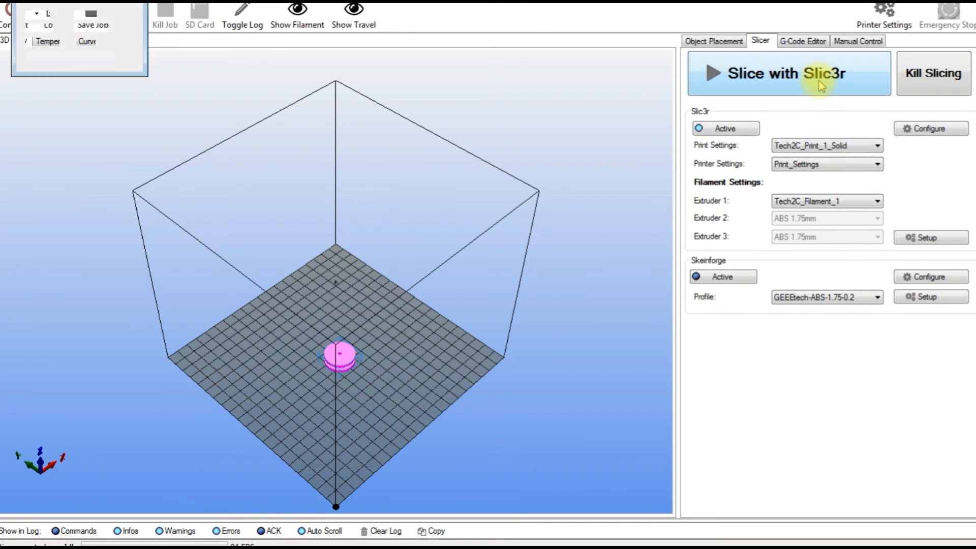